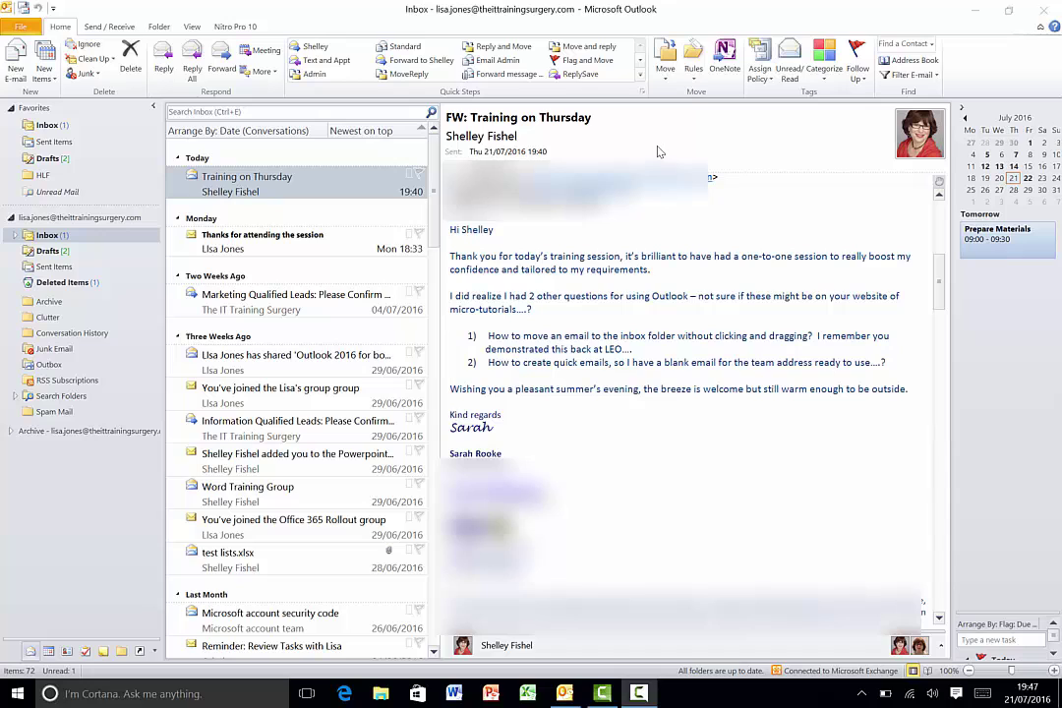
# Review the options for moving the selected message and expand the Inbox to list its subfolders.
pyautogui.click(668, 80)
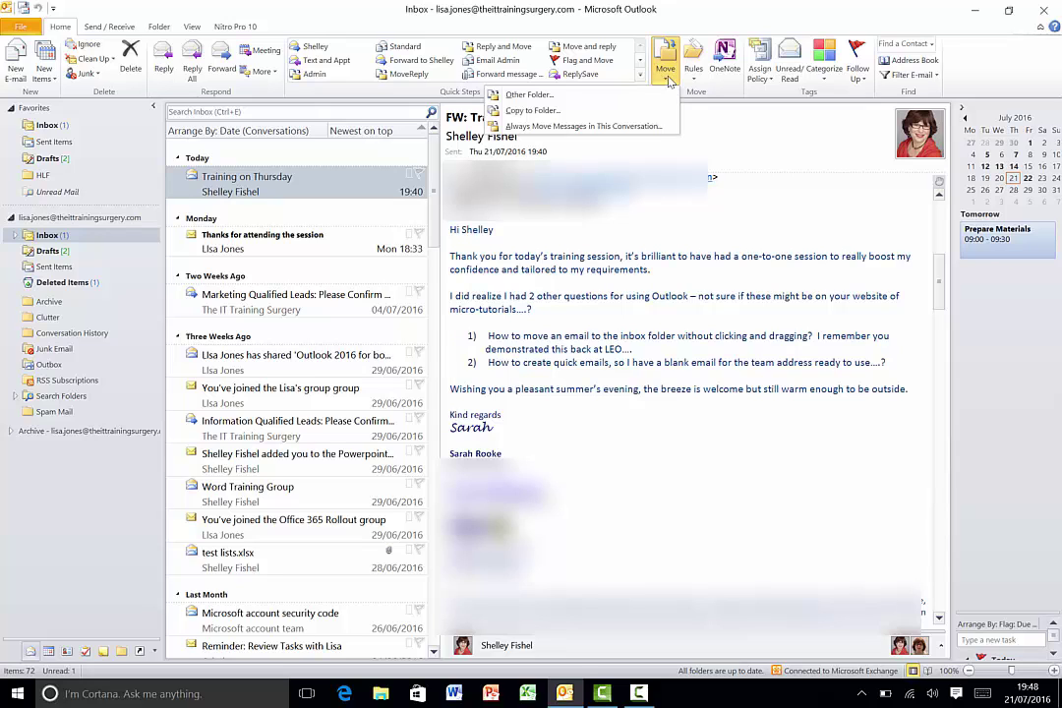
pyautogui.click(533, 297)
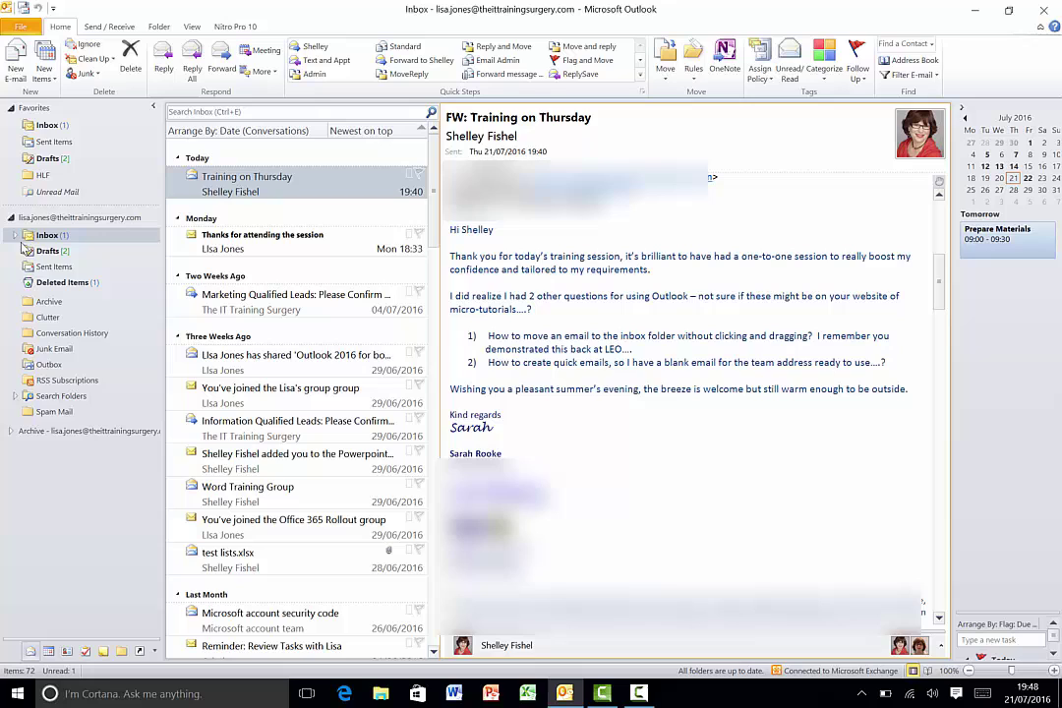
pyautogui.click(15, 235)
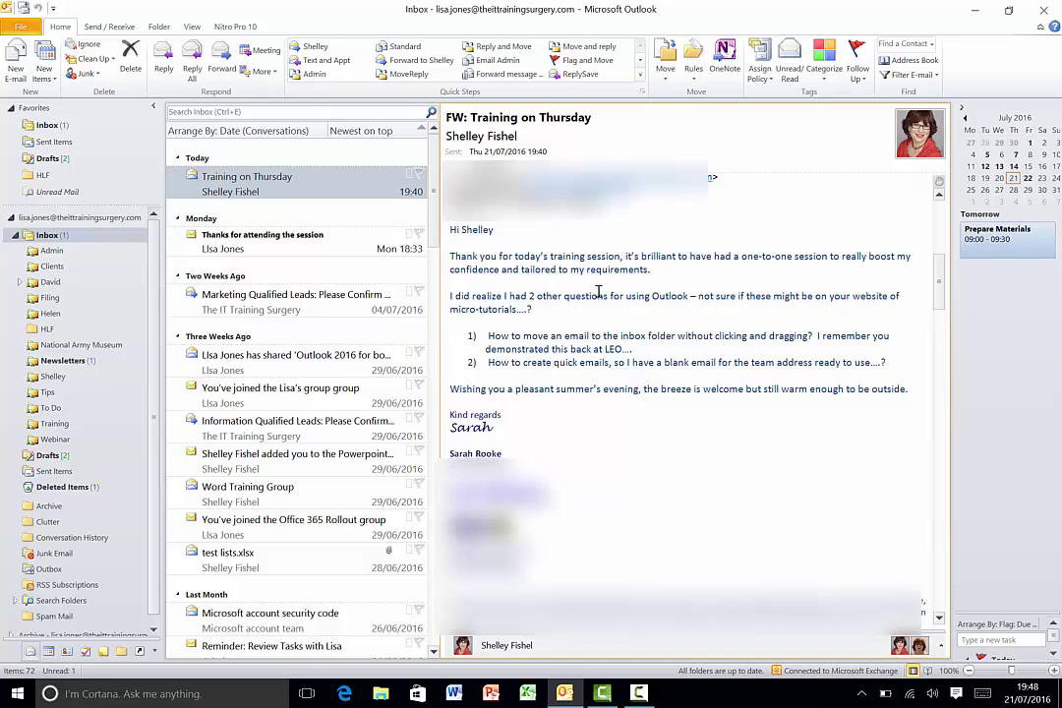
# Move Monday's "Thanks for attending the session" email from the Inbox to its Filing subfolder.
pyautogui.click(276, 250)
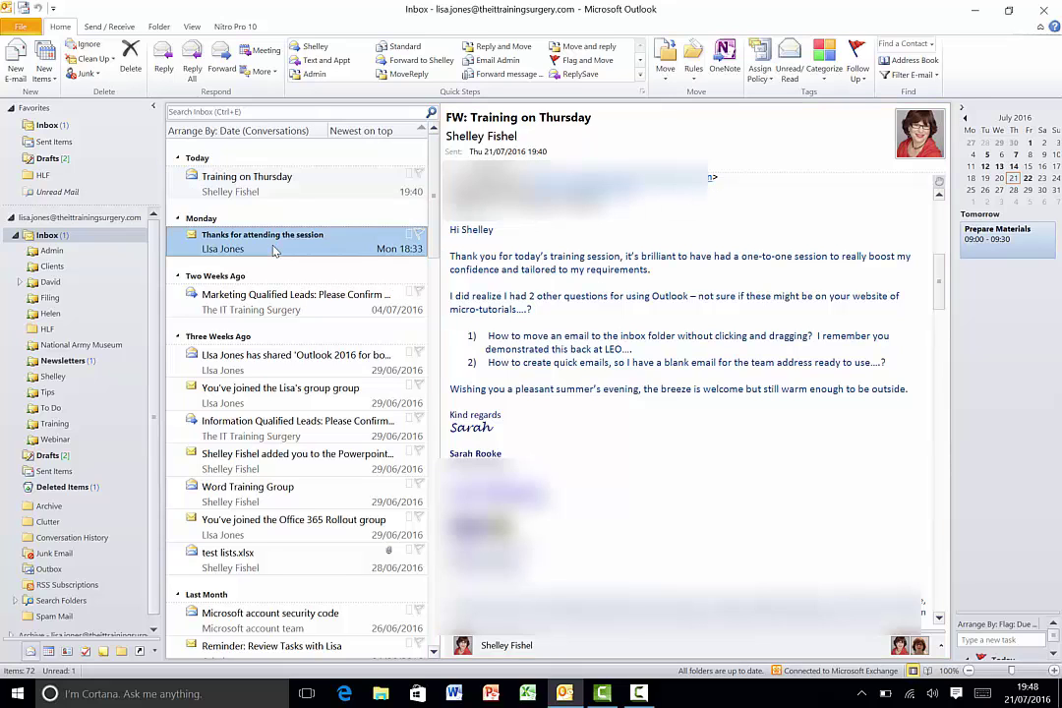
pyautogui.click(666, 71)
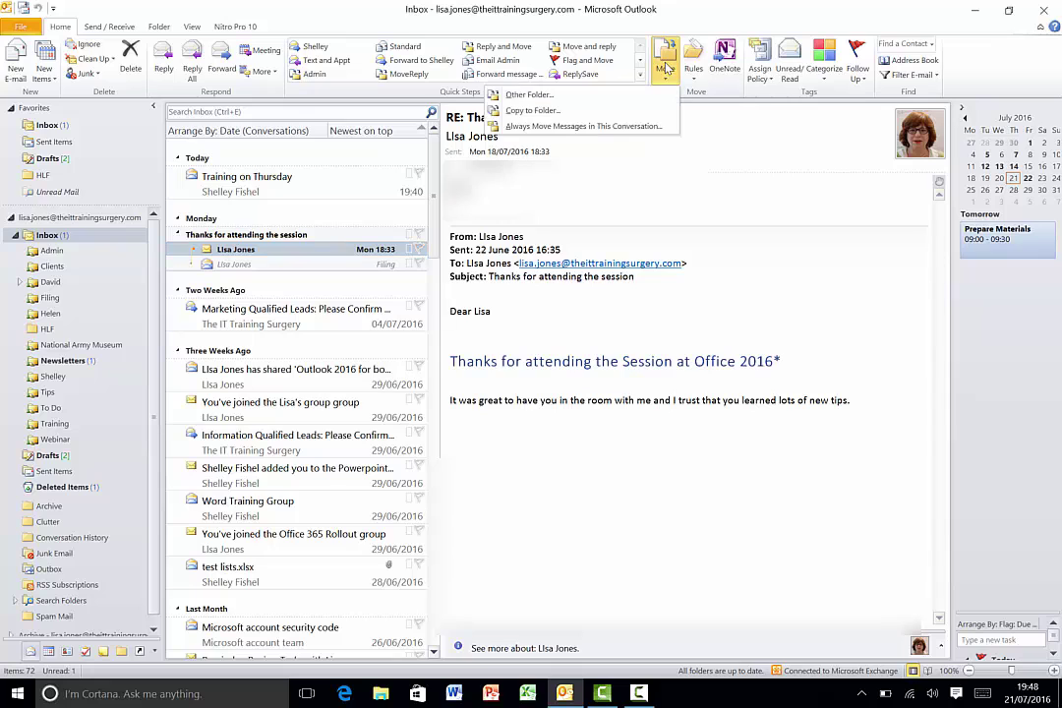
pyautogui.click(610, 95)
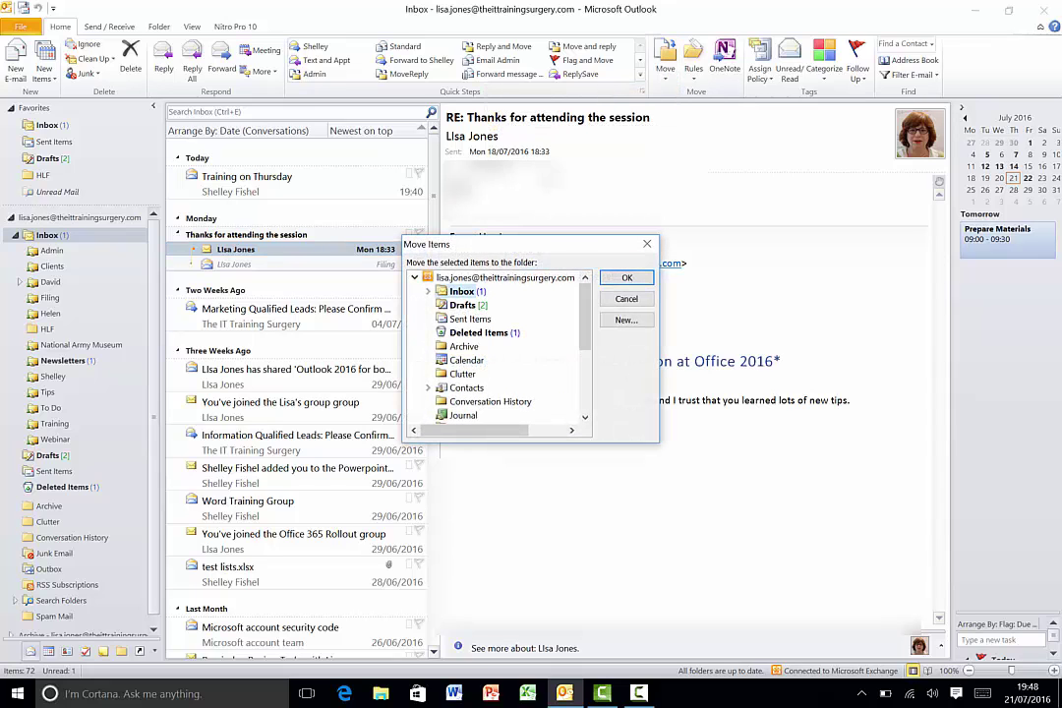
pyautogui.click(429, 292)
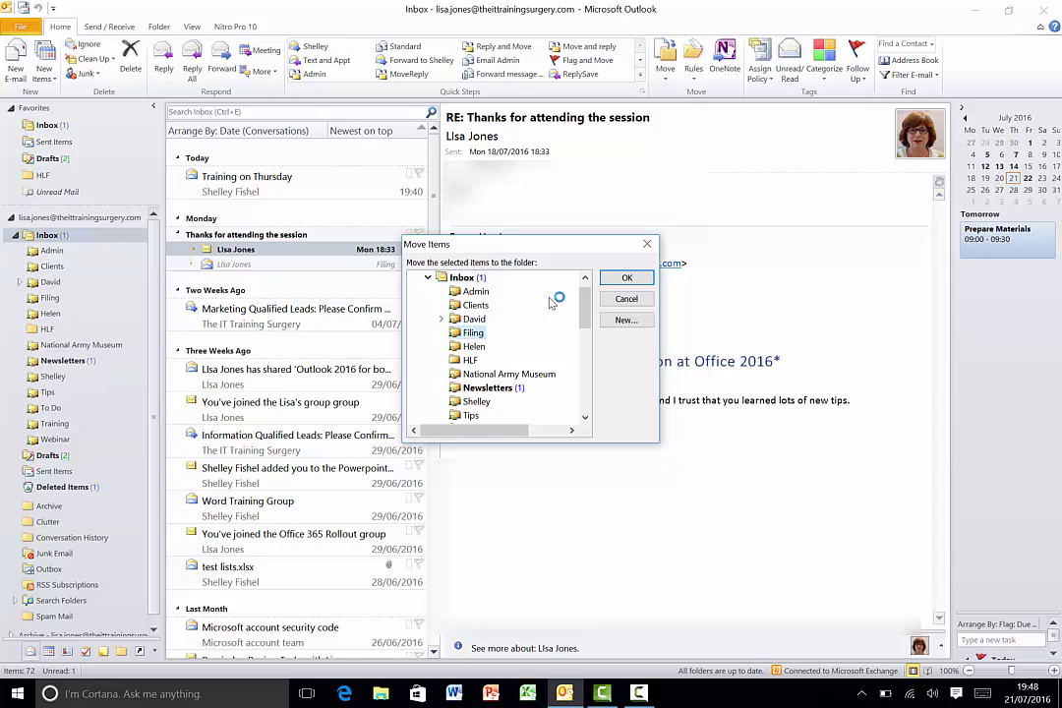
pyautogui.click(626, 278)
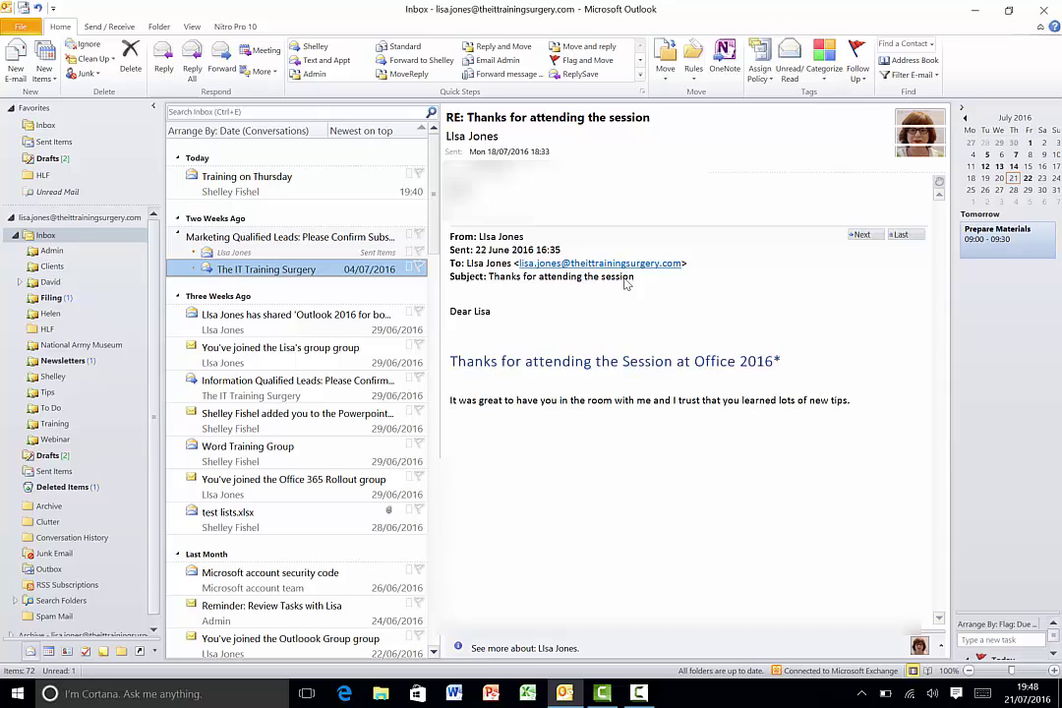
# Check the Filing folder for the moved email and review the recent move destinations offered in the Inbox.
pyautogui.click(239, 251)
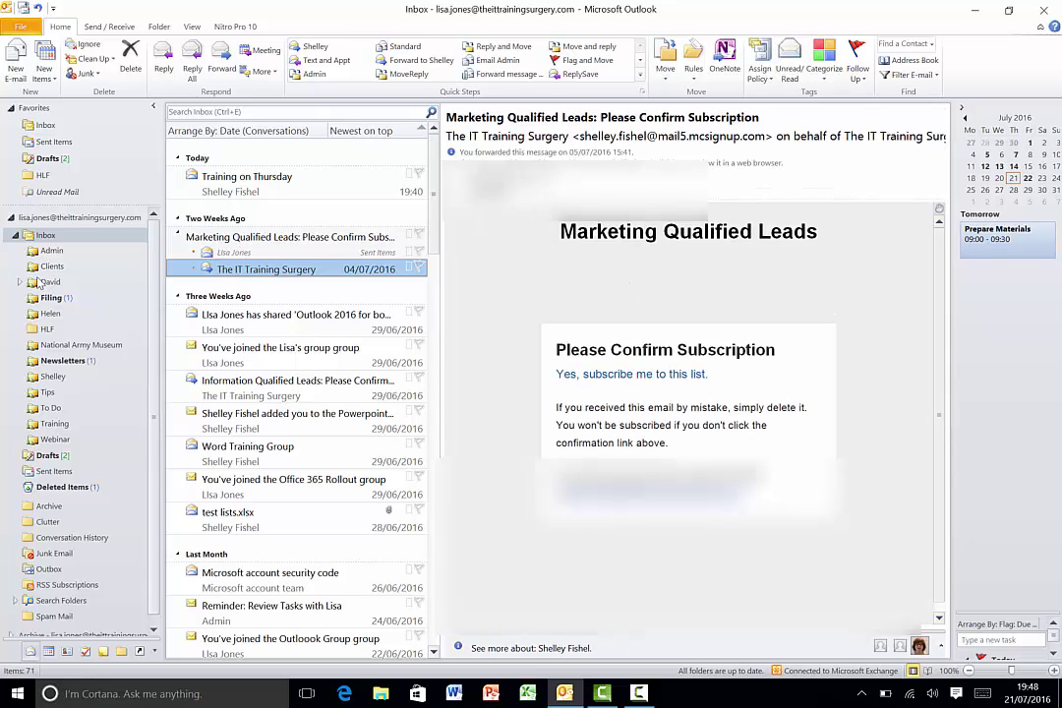
pyautogui.click(47, 299)
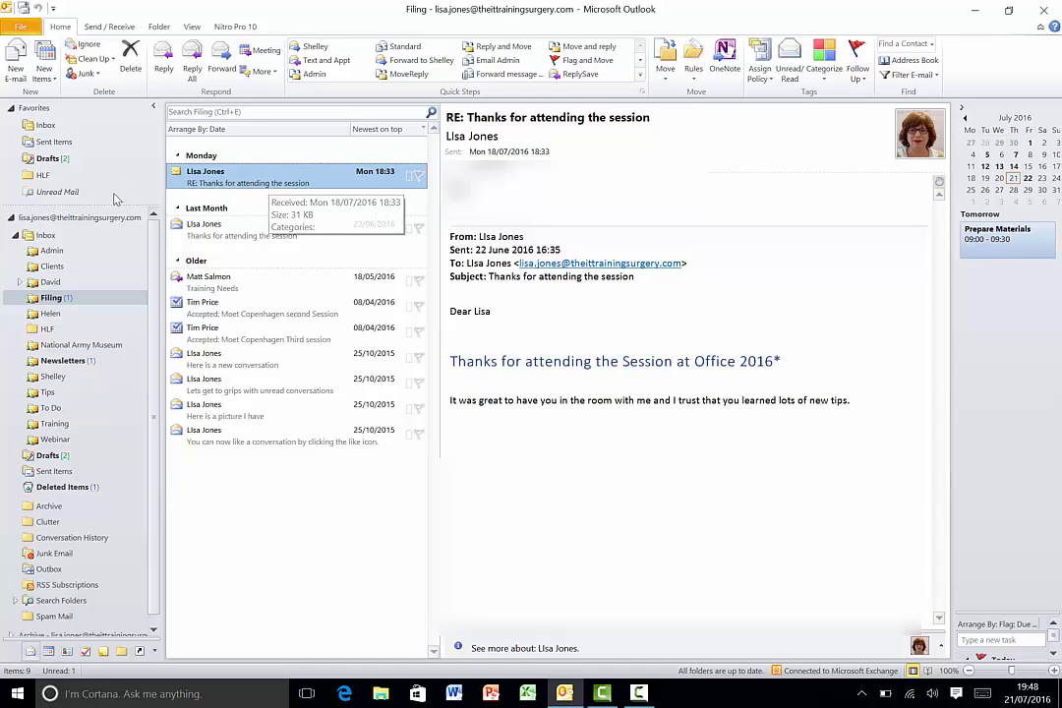
pyautogui.click(45, 236)
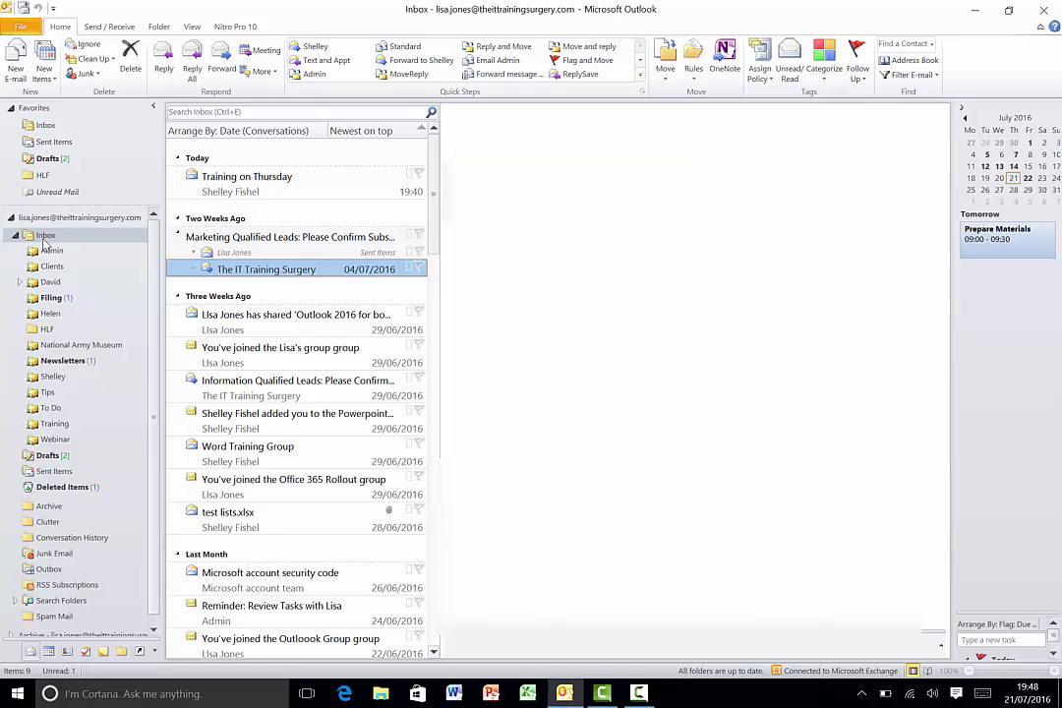
pyautogui.click(666, 73)
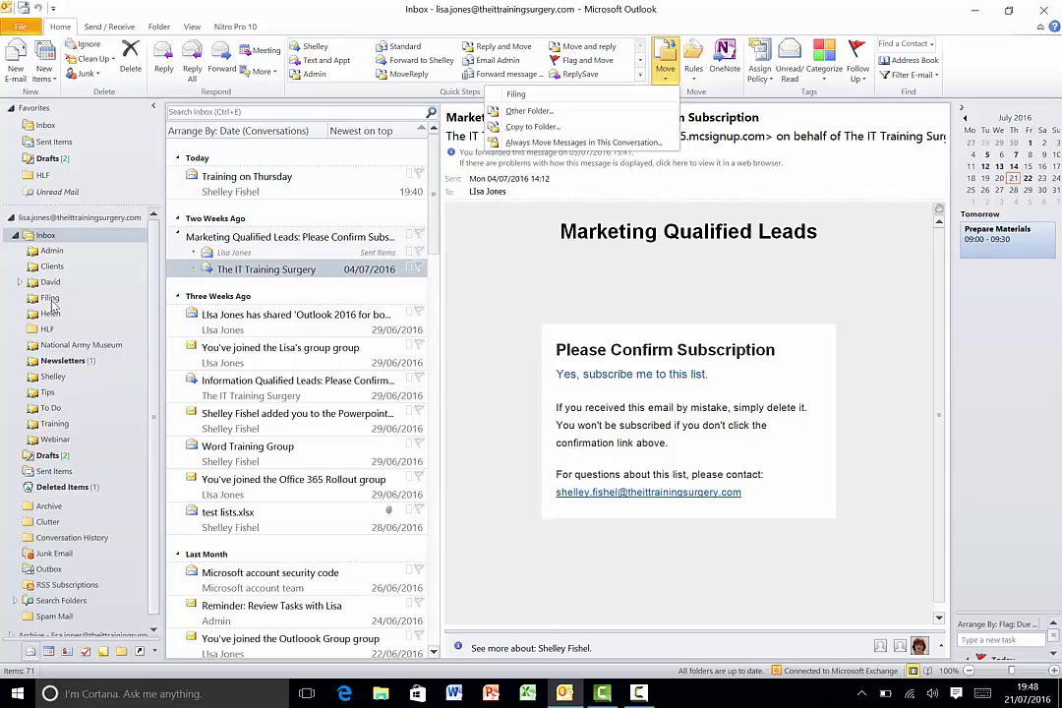
# Move the "Hi from the Office Show" email from the subfolder directly below Filing to the Inbox.
pyautogui.click(51, 312)
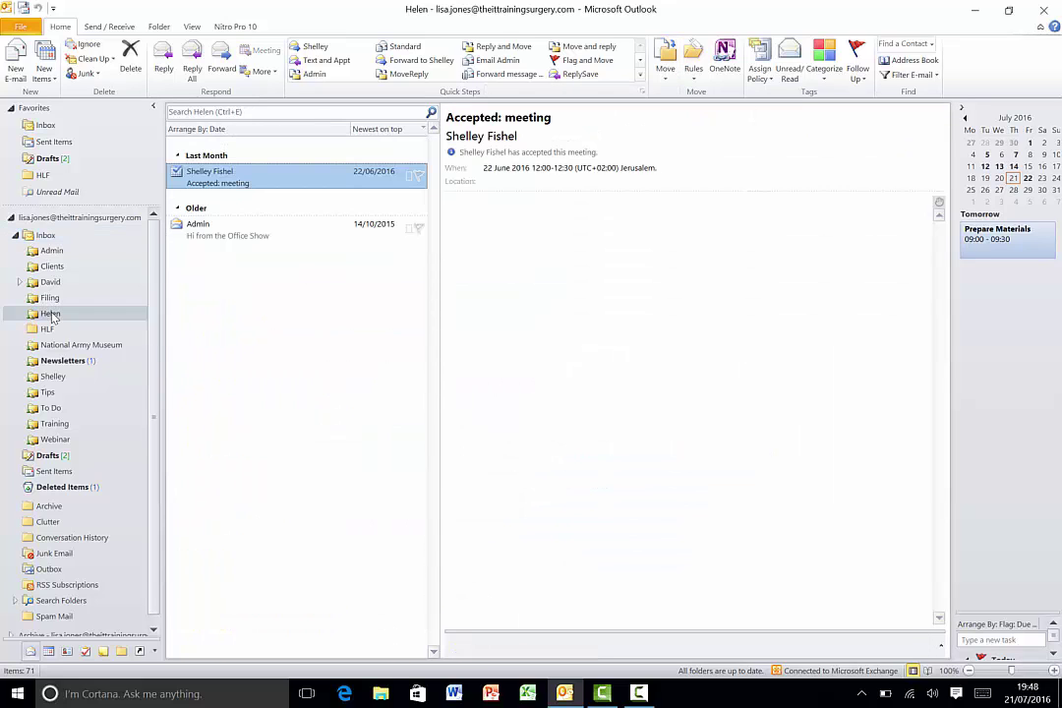
pyautogui.click(210, 238)
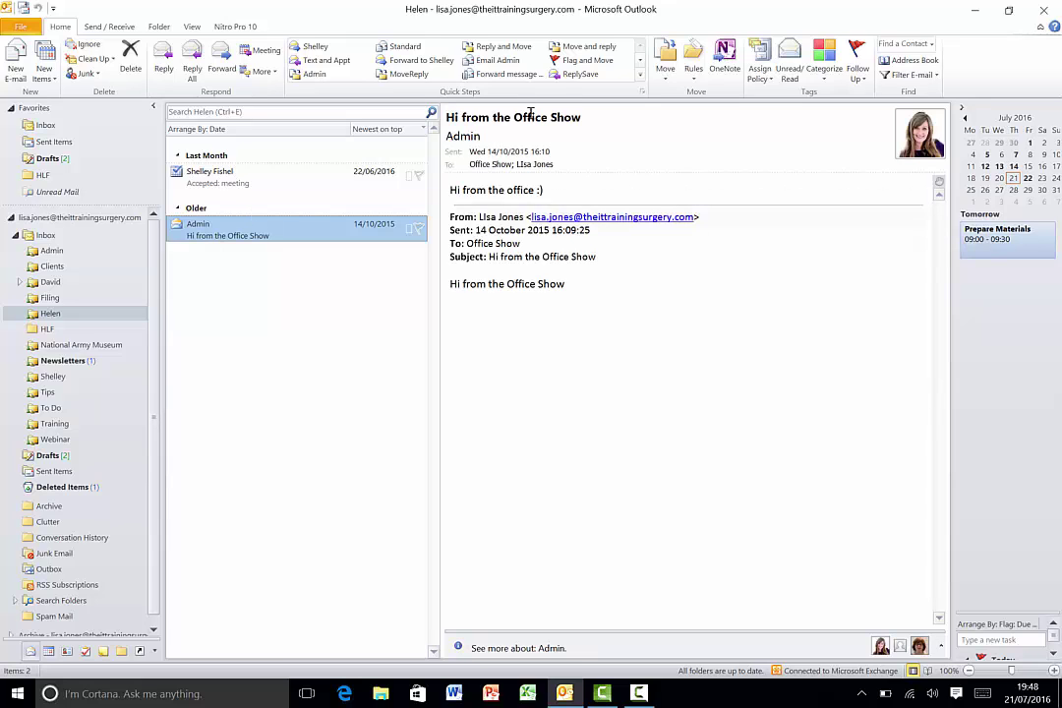
pyautogui.click(665, 79)
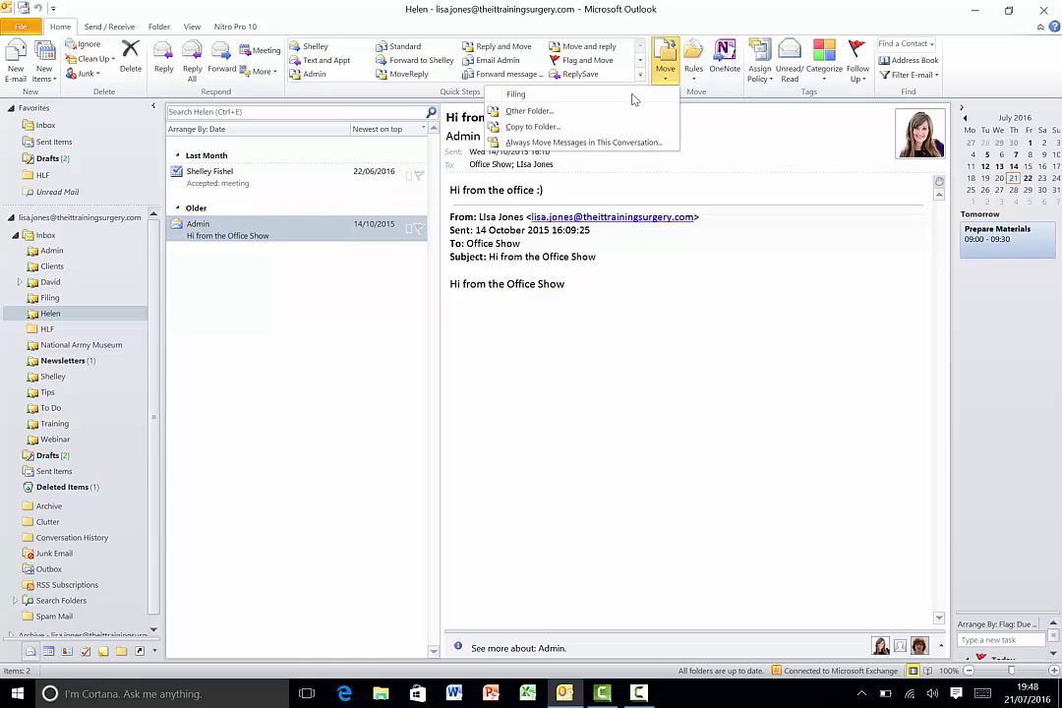
pyautogui.click(608, 112)
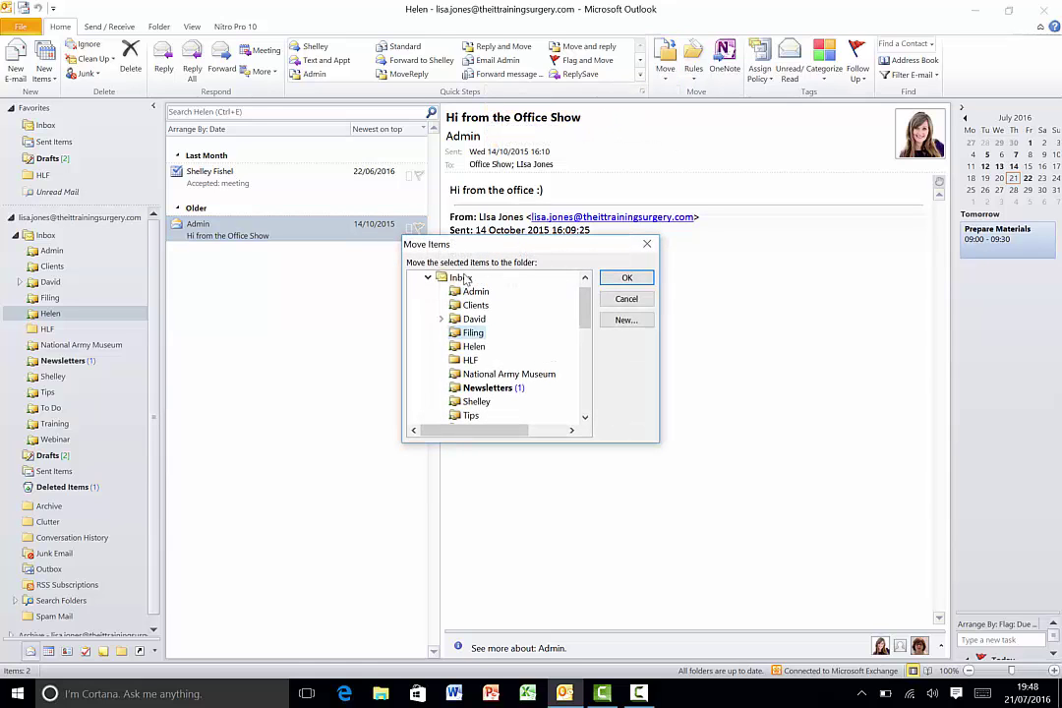
pyautogui.click(463, 278)
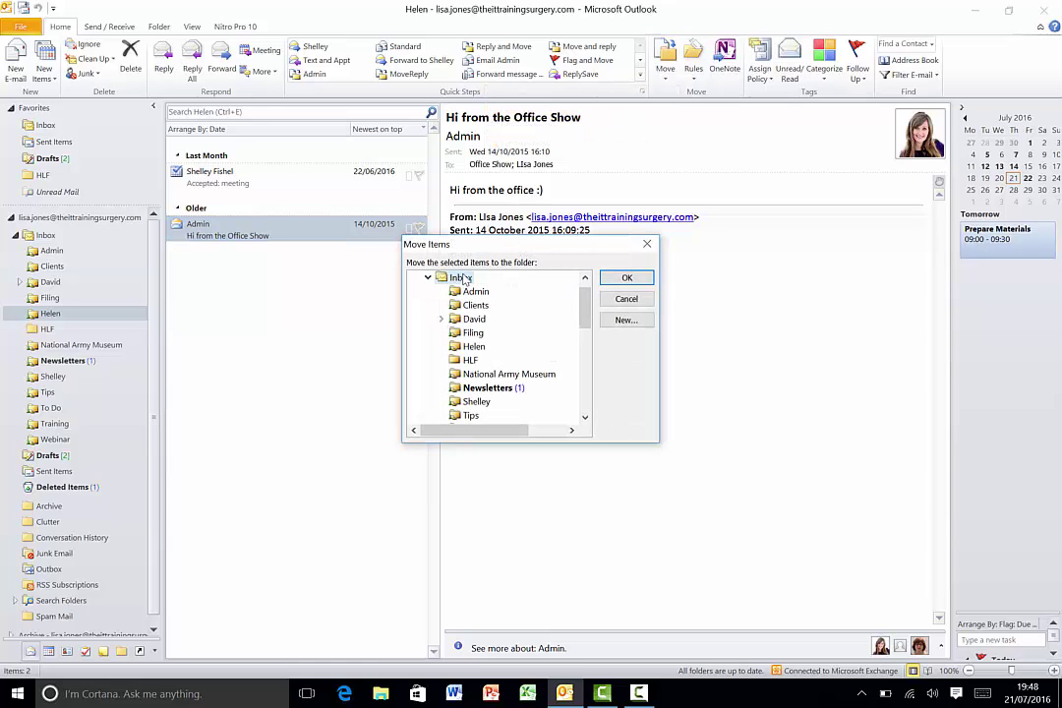
pyautogui.click(624, 278)
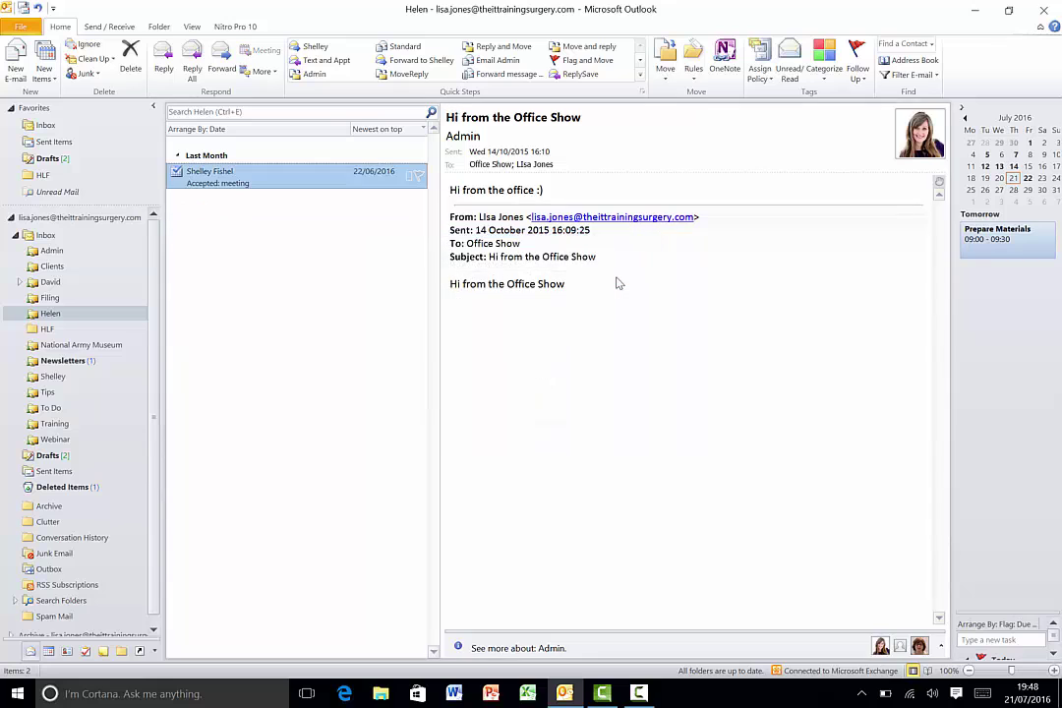
# Move the Inbox email "Marketing Qualified Leads: Please Confirm Subscription" to the subfolder directly below Newsletters.
pyautogui.click(50, 236)
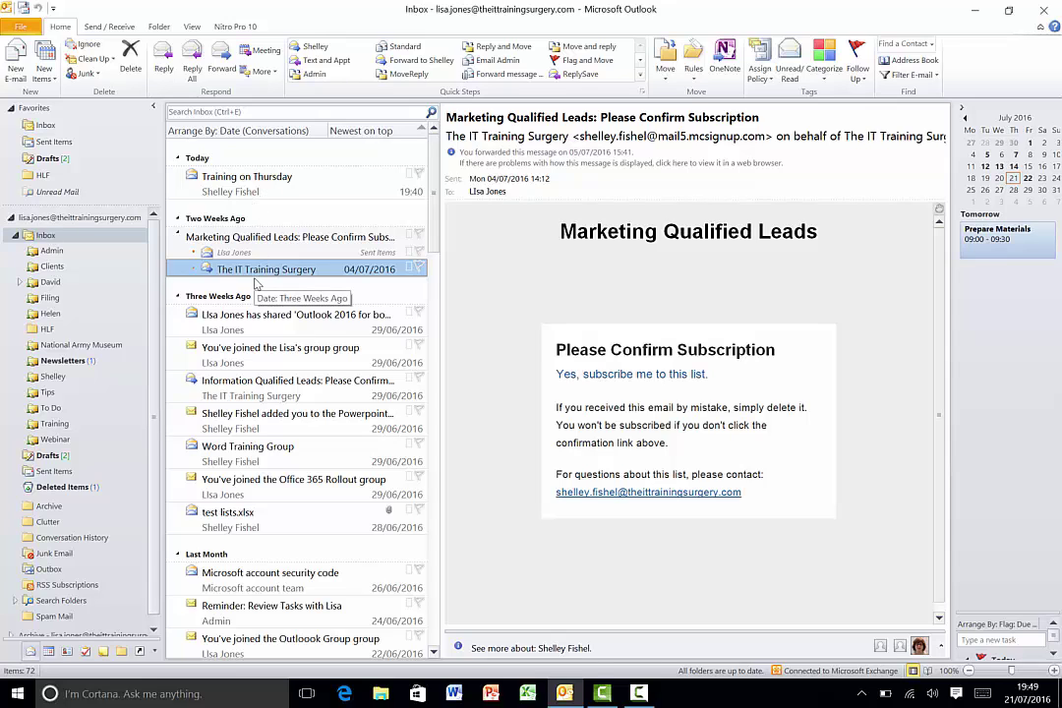
pyautogui.click(666, 74)
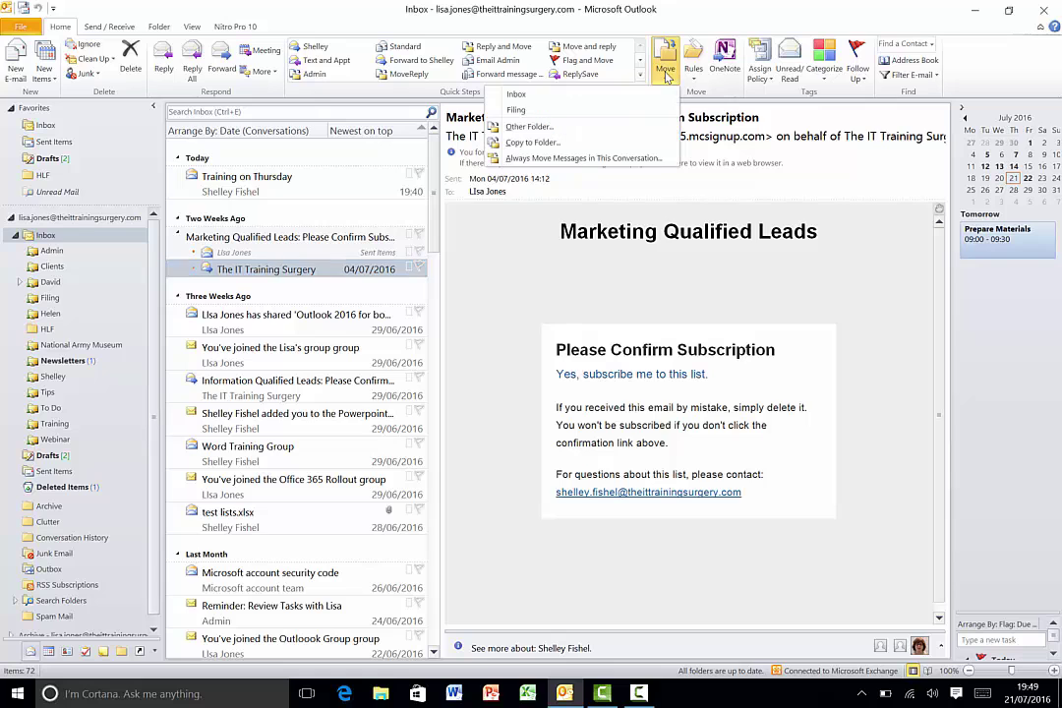
pyautogui.click(556, 128)
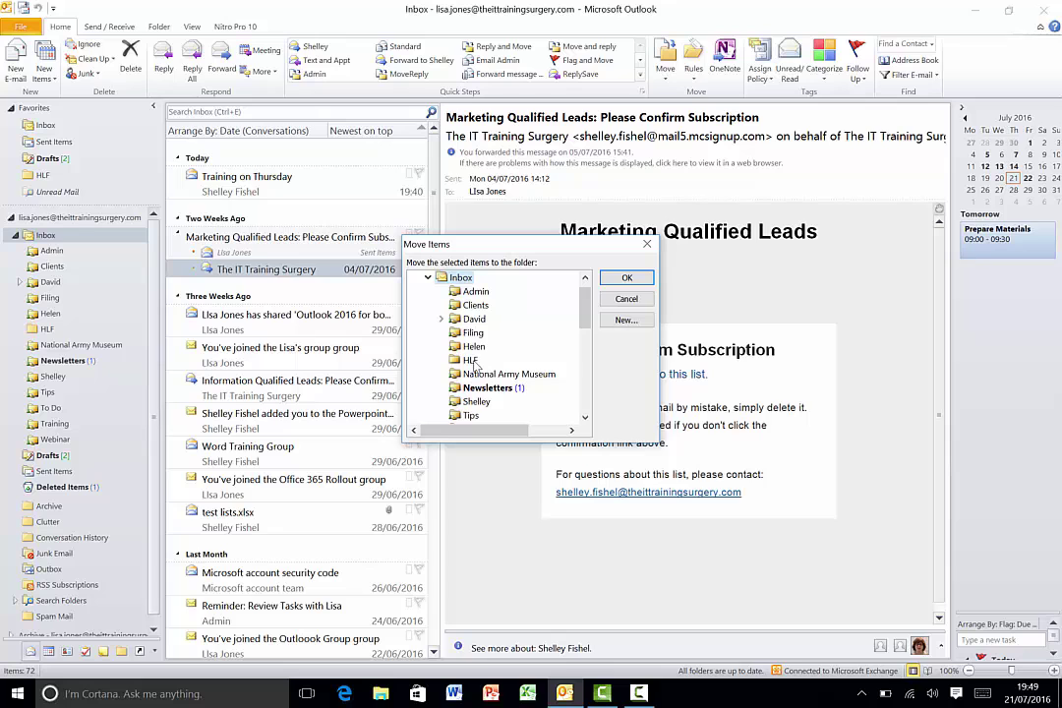
pyautogui.click(477, 401)
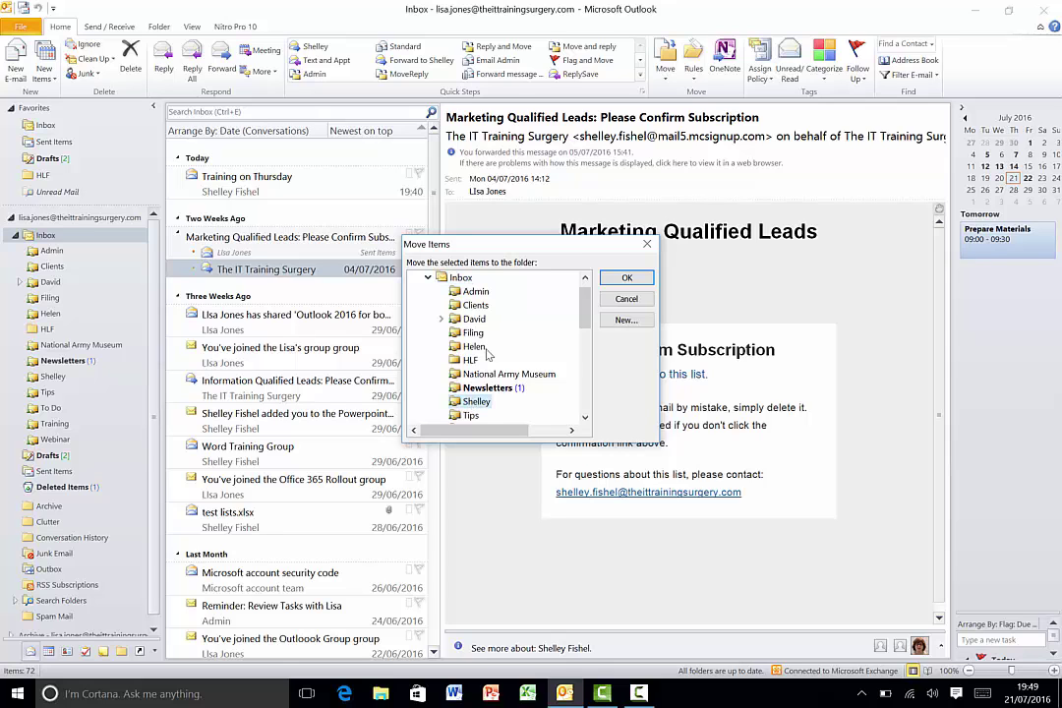
pyautogui.click(614, 281)
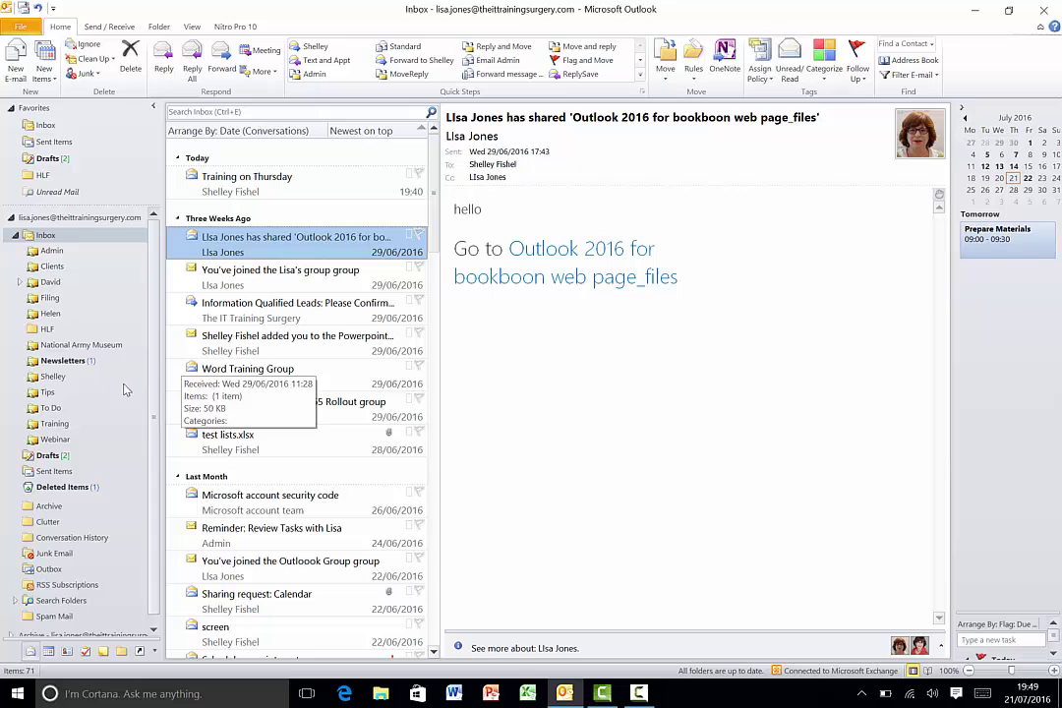
# Check the subfolder below Newsletters for the moved email and review the recent move destinations from the Inbox.
pyautogui.click(75, 375)
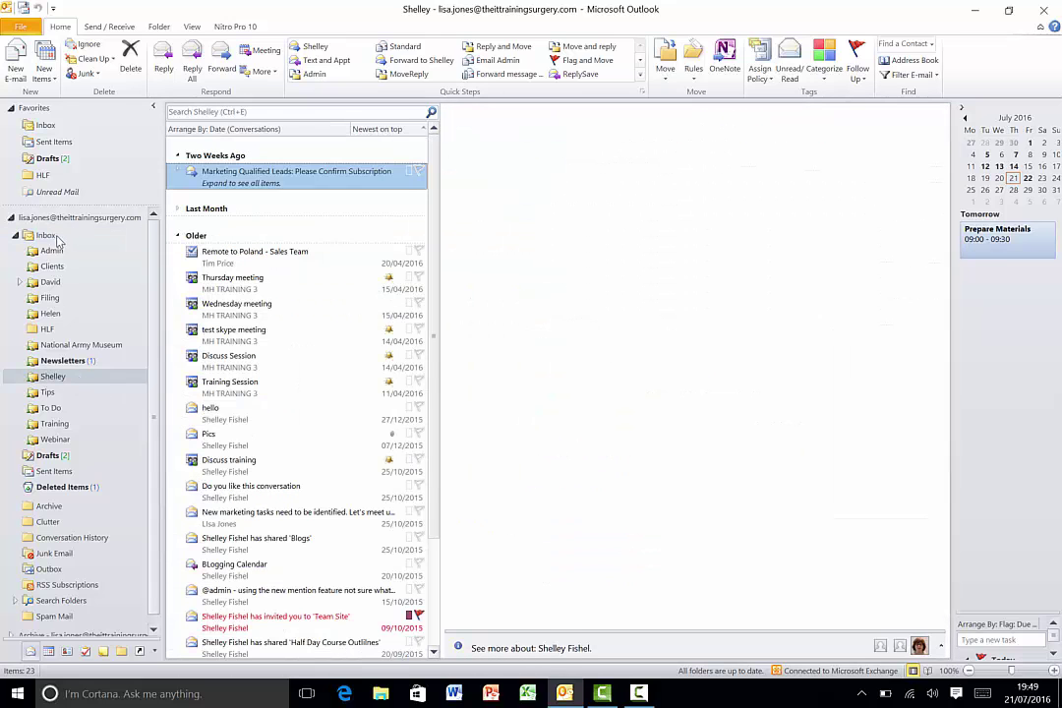
pyautogui.click(56, 237)
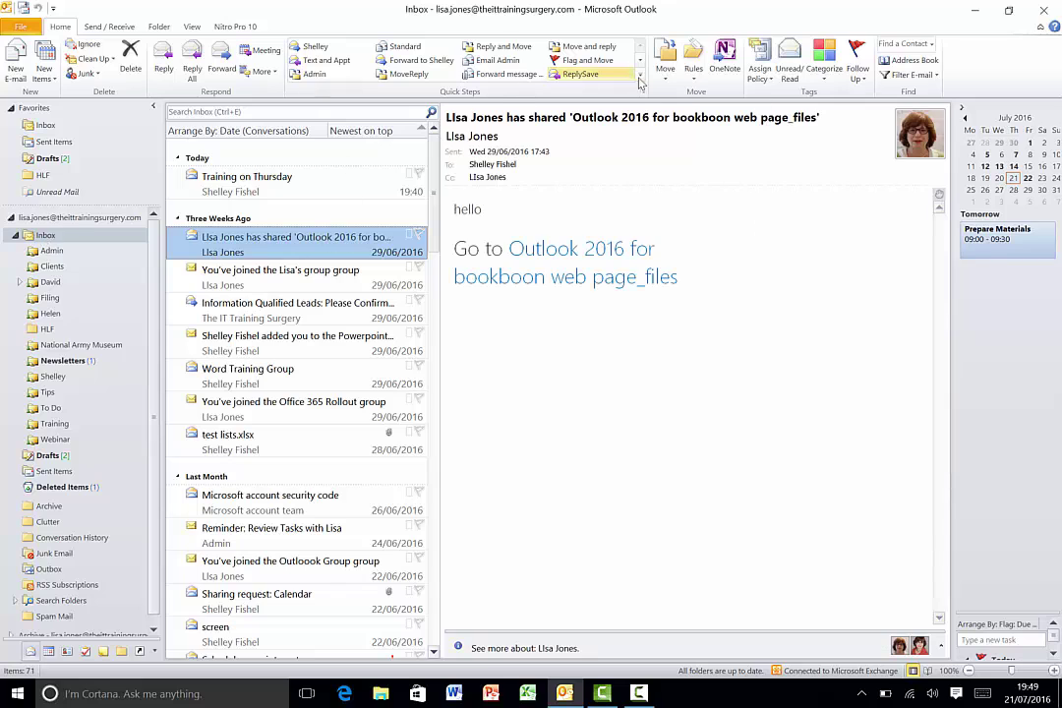
pyautogui.click(667, 79)
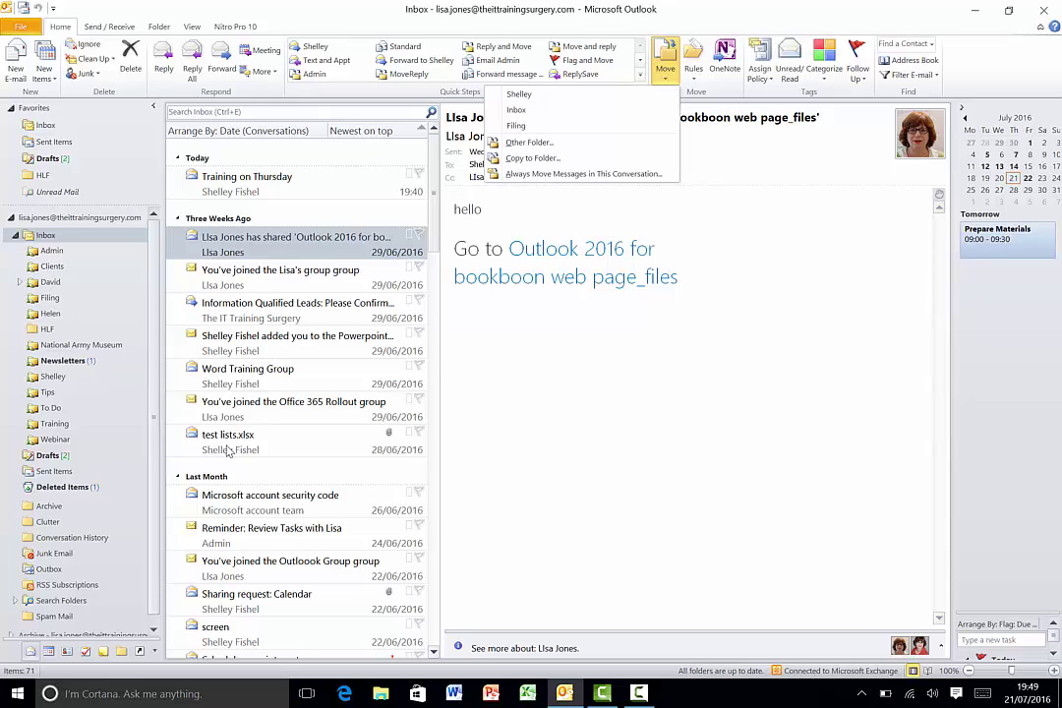
pyautogui.click(195, 381)
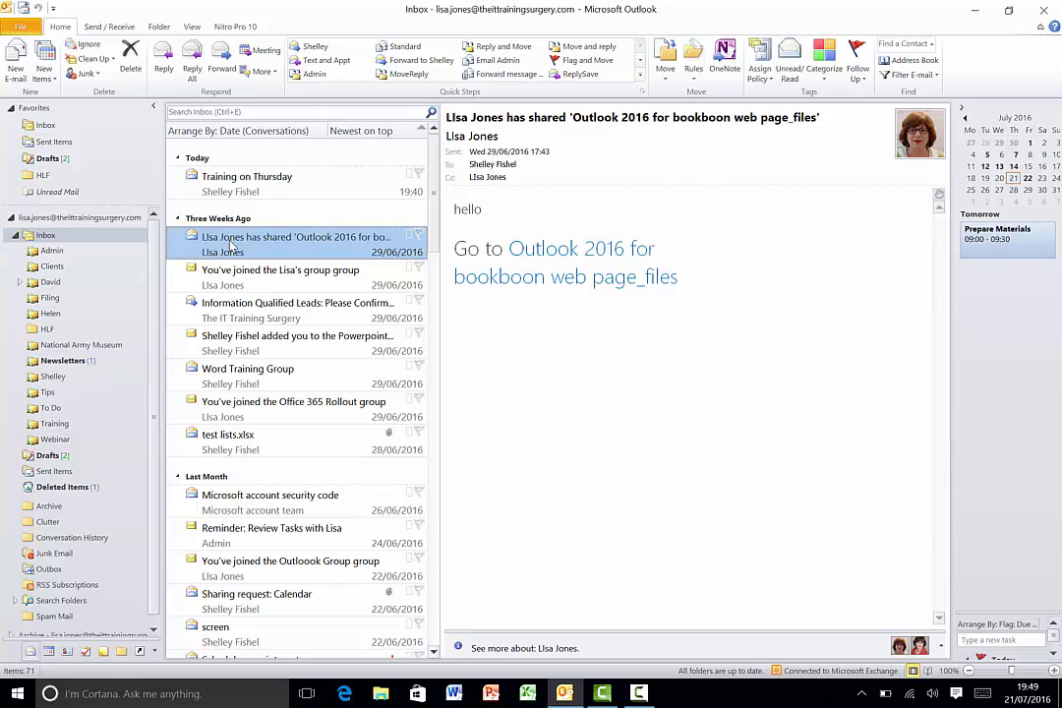
# Select all the messages grouped under Three Weeks Ago and review the folders they can be moved to.
pyautogui.keyDown('shift'); pyautogui.click(229, 433); pyautogui.keyUp('shift')
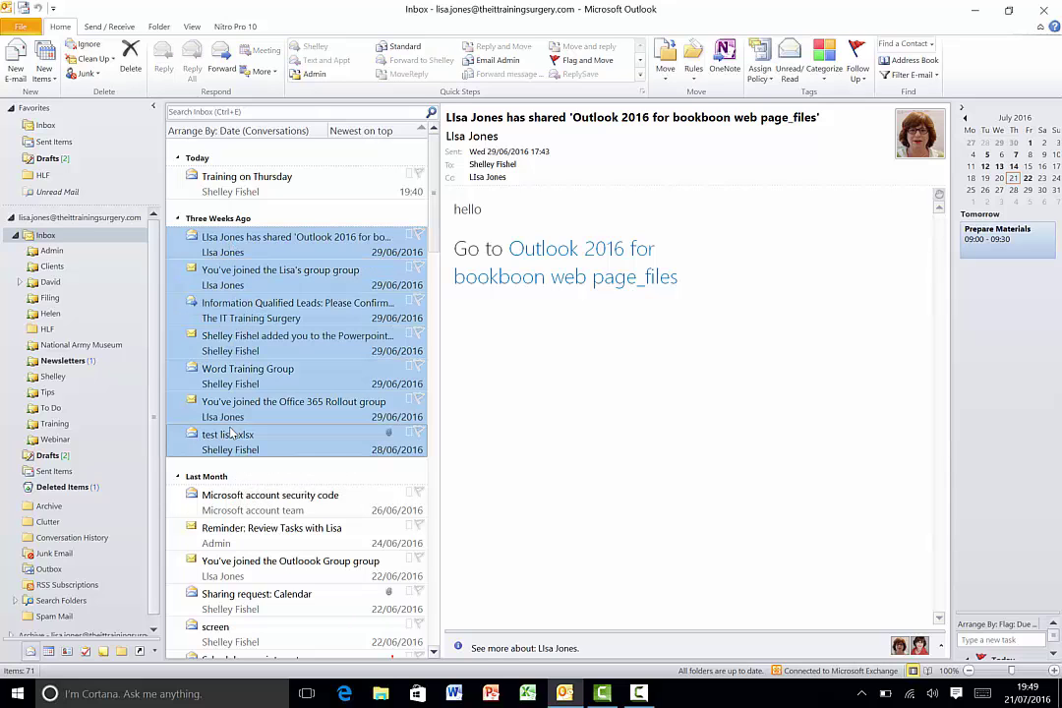
pyautogui.click(666, 70)
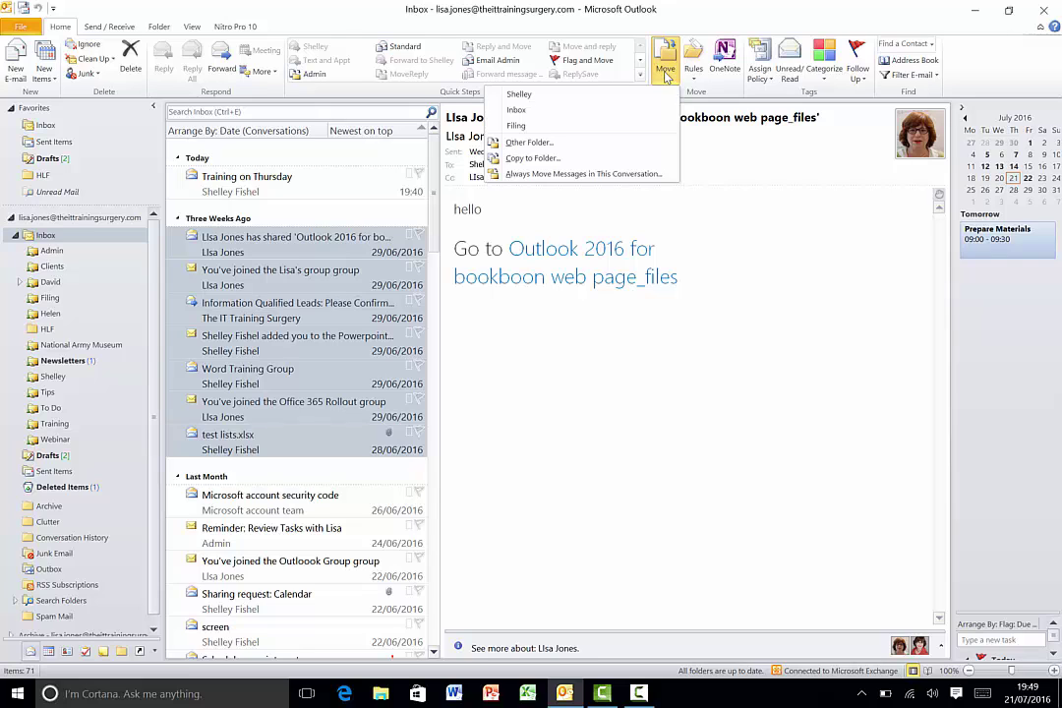
pyautogui.click(250, 215)
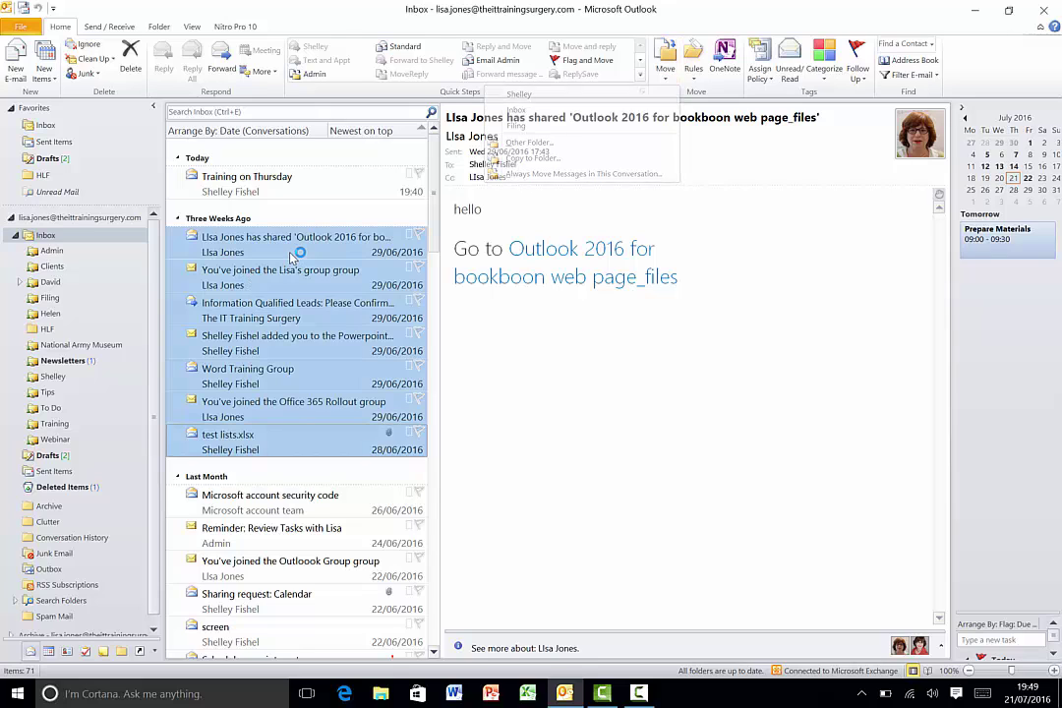
# Read the questions in the "Training on Thursday" email and try the Team E-mail Quick Step, closing the pre-addressed message unsent.
pyautogui.click(264, 194)
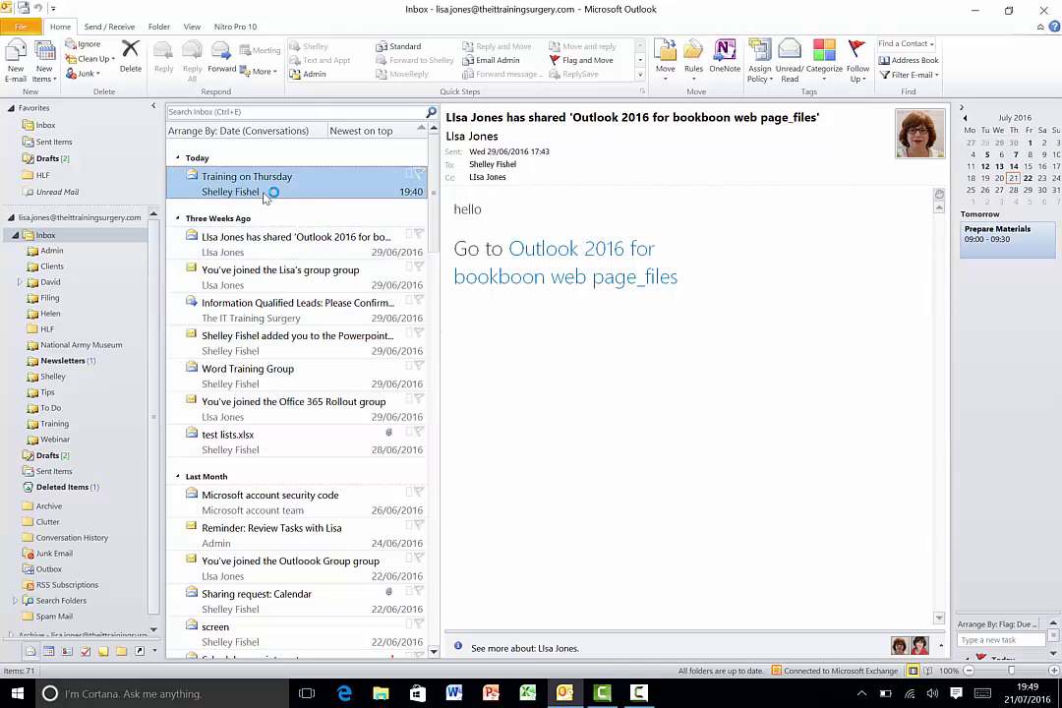
pyautogui.scroll(-8, 621, 547)
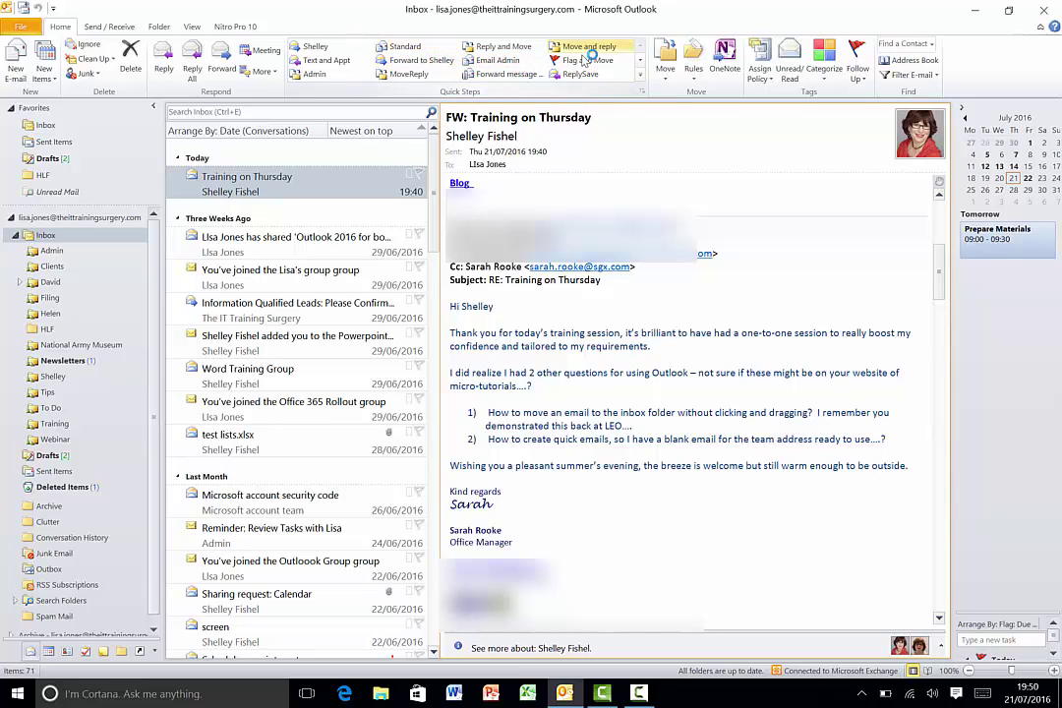
pyautogui.click(640, 78)
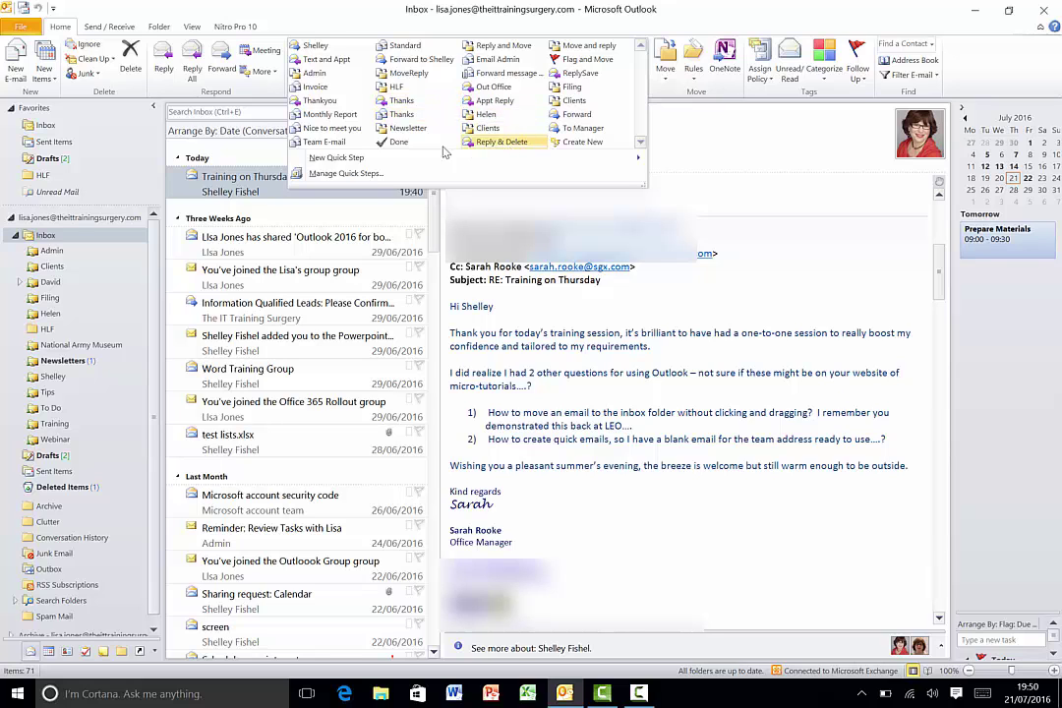
pyautogui.click(346, 142)
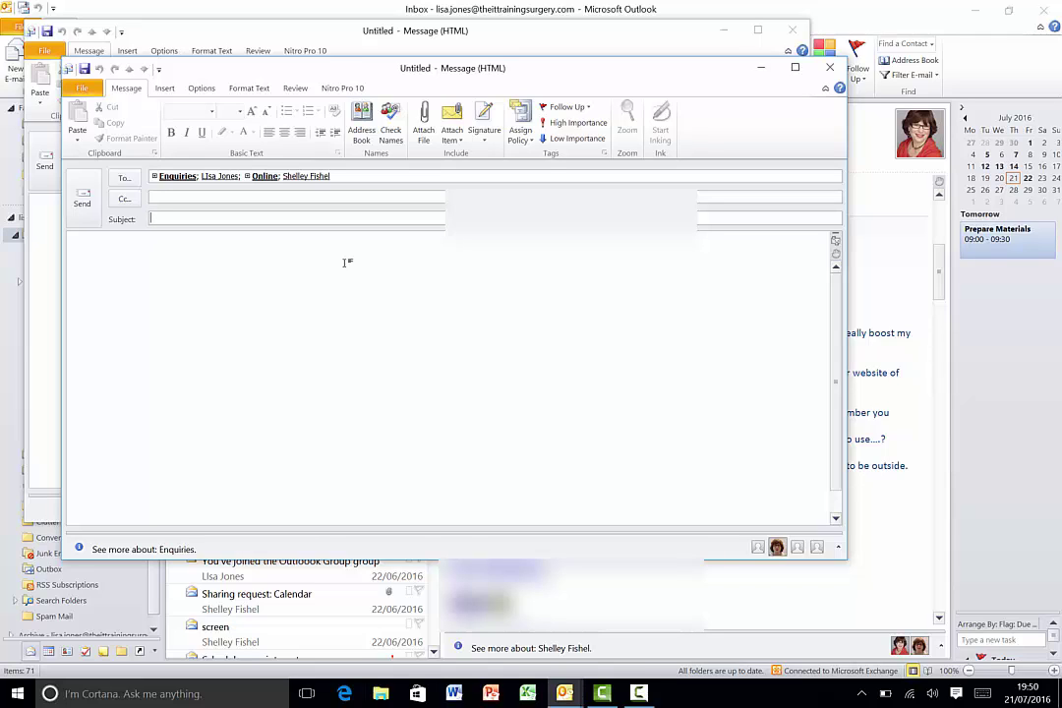
pyautogui.click(830, 67)
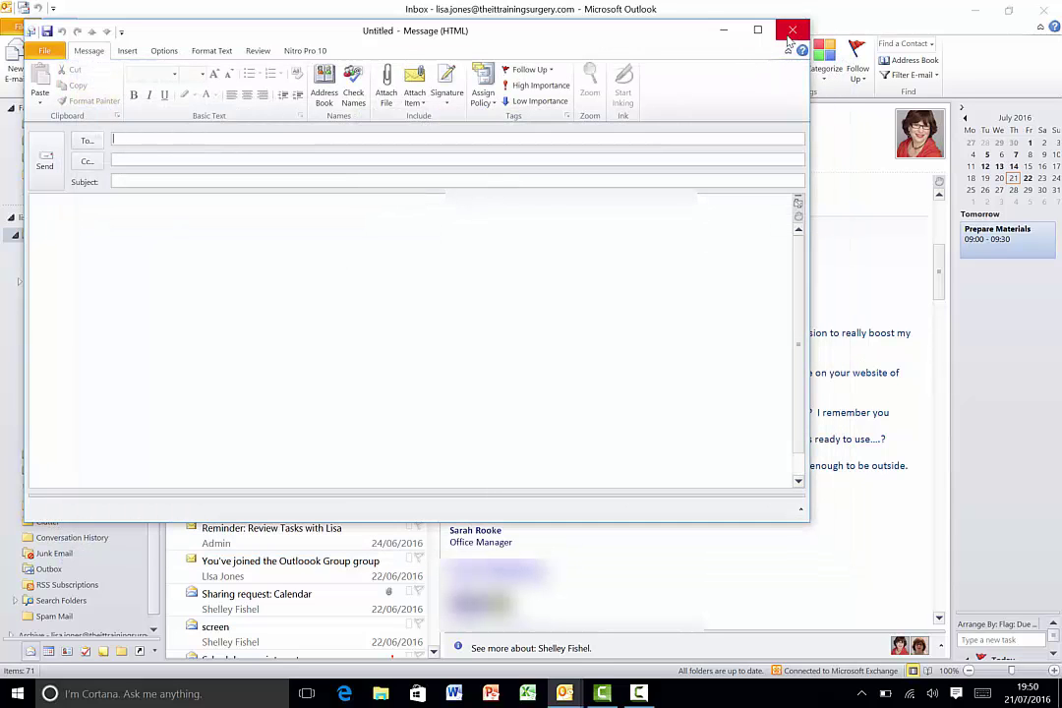
# Close the blank message and start a New E-mail To Quick Step named with the colleague's first name.
pyautogui.click(792, 30)
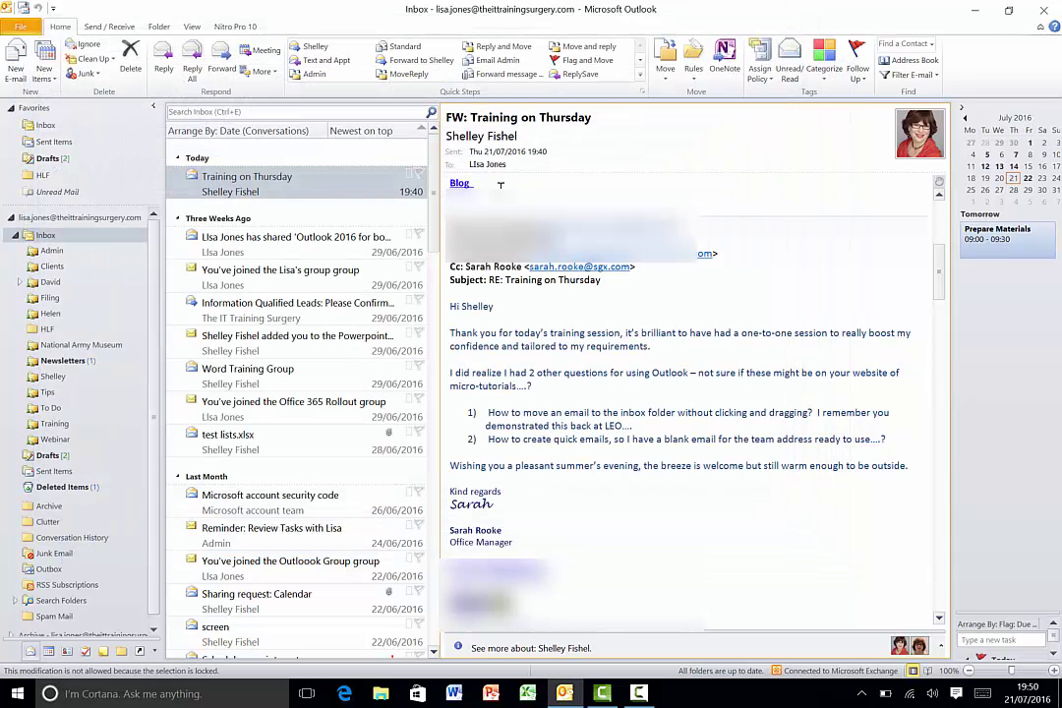
pyautogui.click(640, 61)
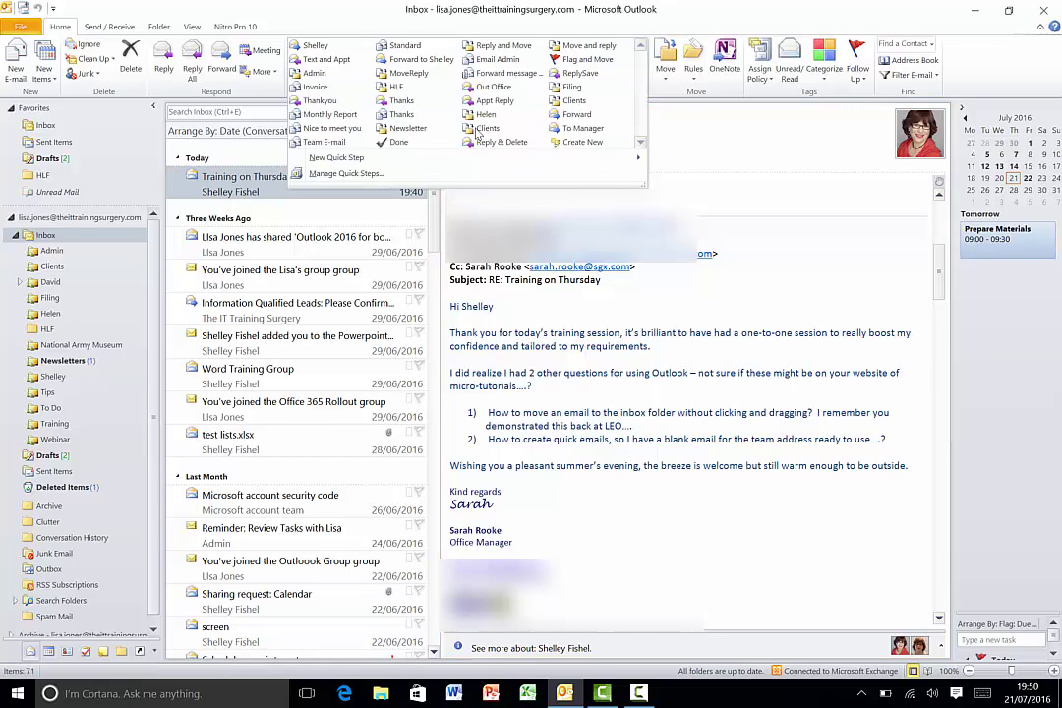
pyautogui.moveTo(374, 165)
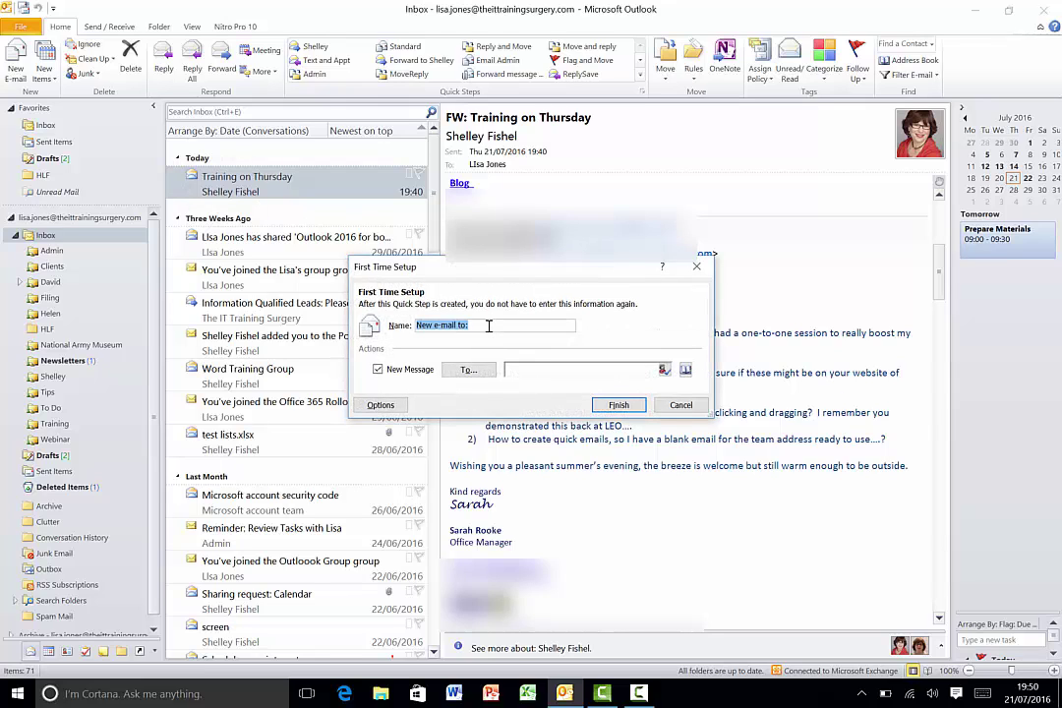
pyautogui.write('J')
pyautogui.write('Shelley')
# Finish the Quick Step with the Founder from the Global Address List as recipient and test it, closing the message unsent.
pyautogui.click(470, 370)
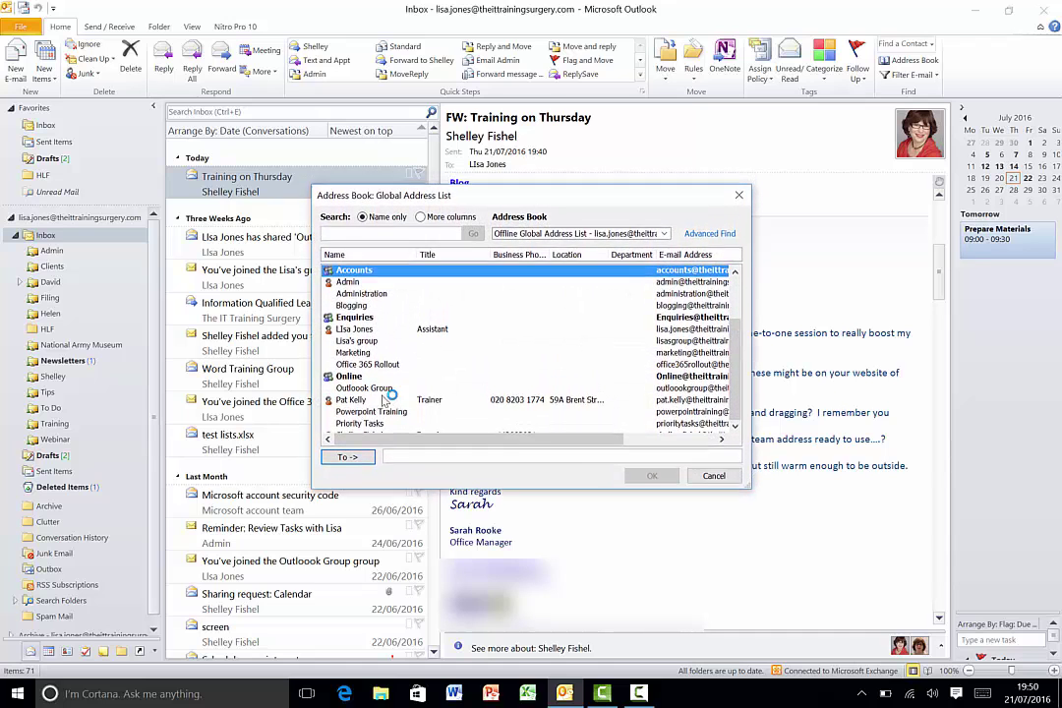
pyautogui.click(735, 427)
pyautogui.click(734, 427)
pyautogui.click(735, 427)
pyautogui.click(735, 427)
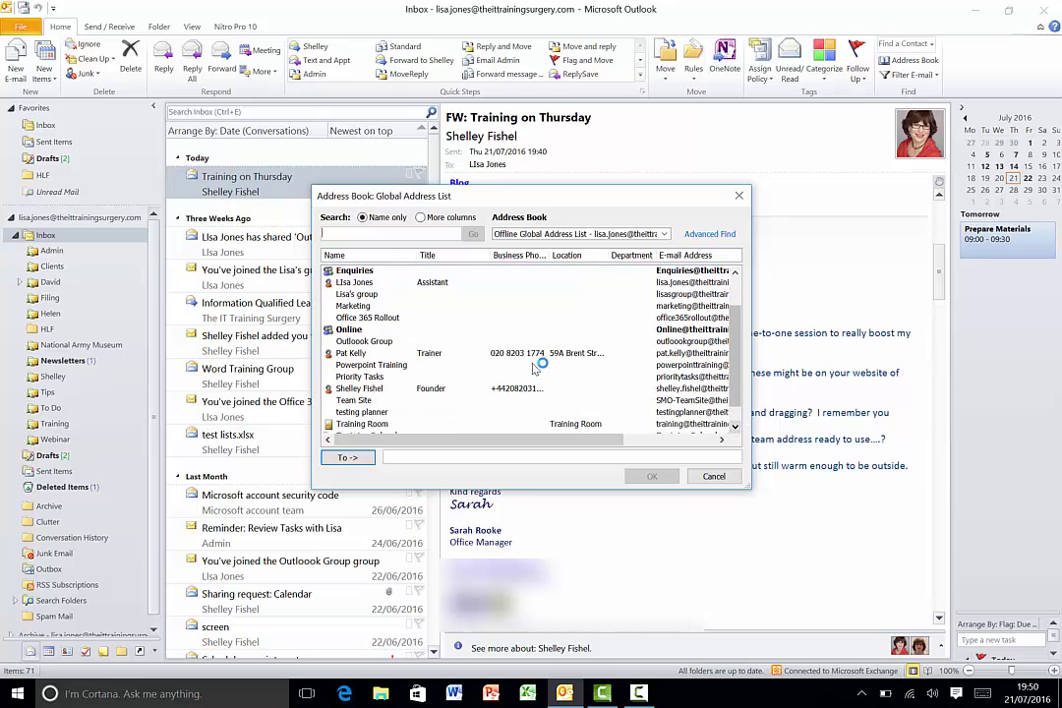
pyautogui.doubleClick(362, 390)
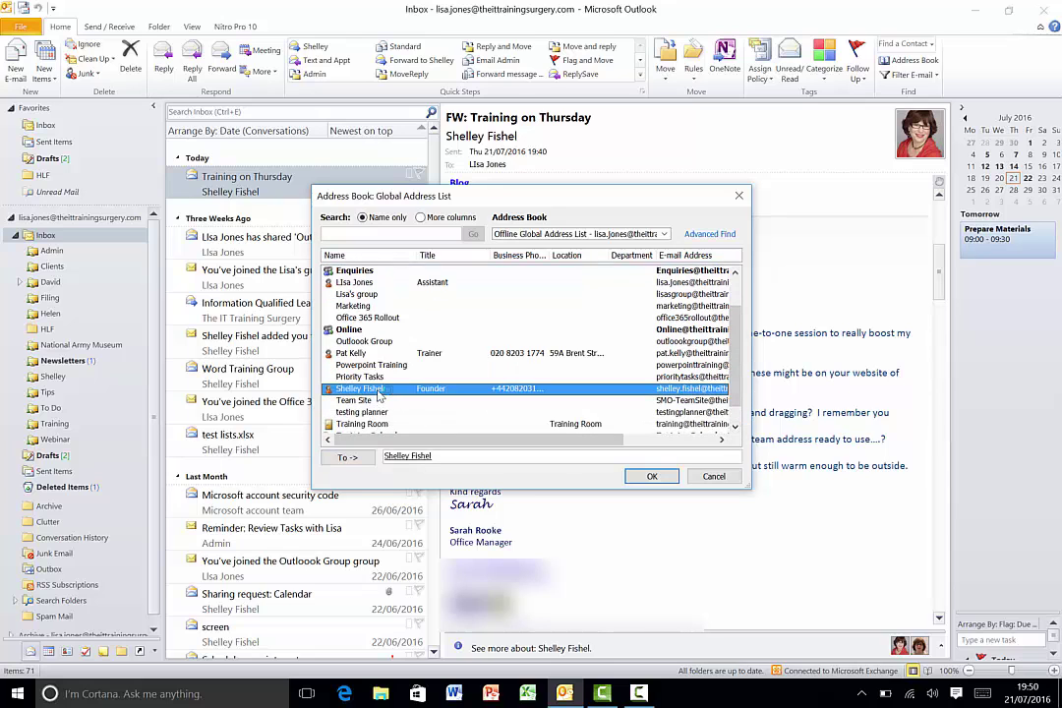
pyautogui.click(650, 477)
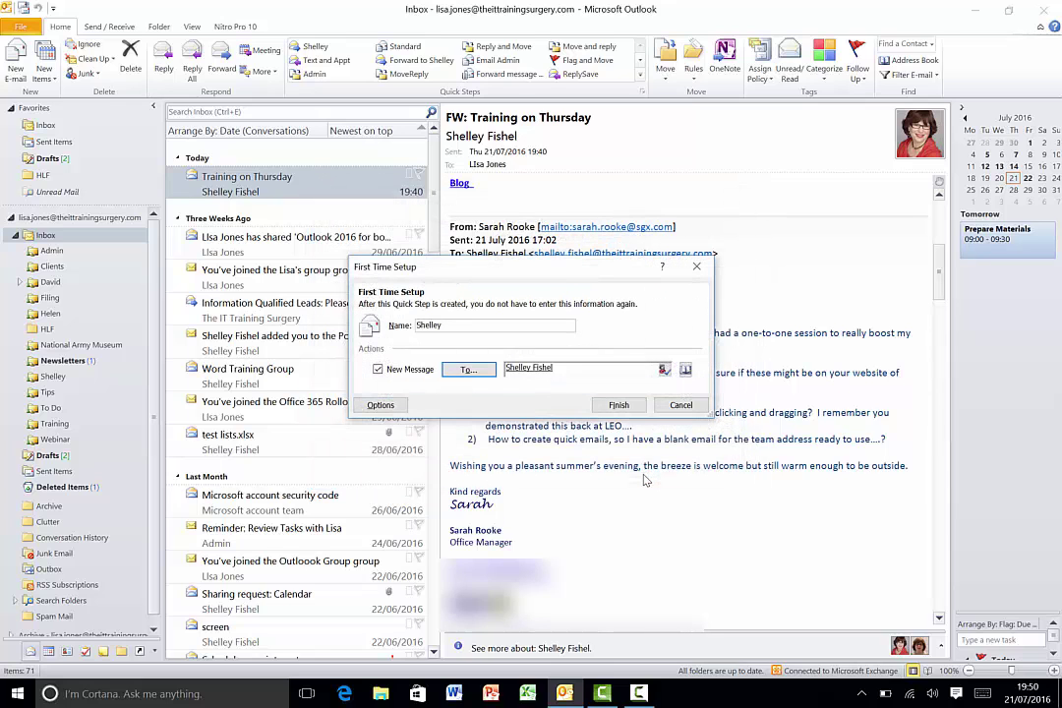
pyautogui.click(618, 405)
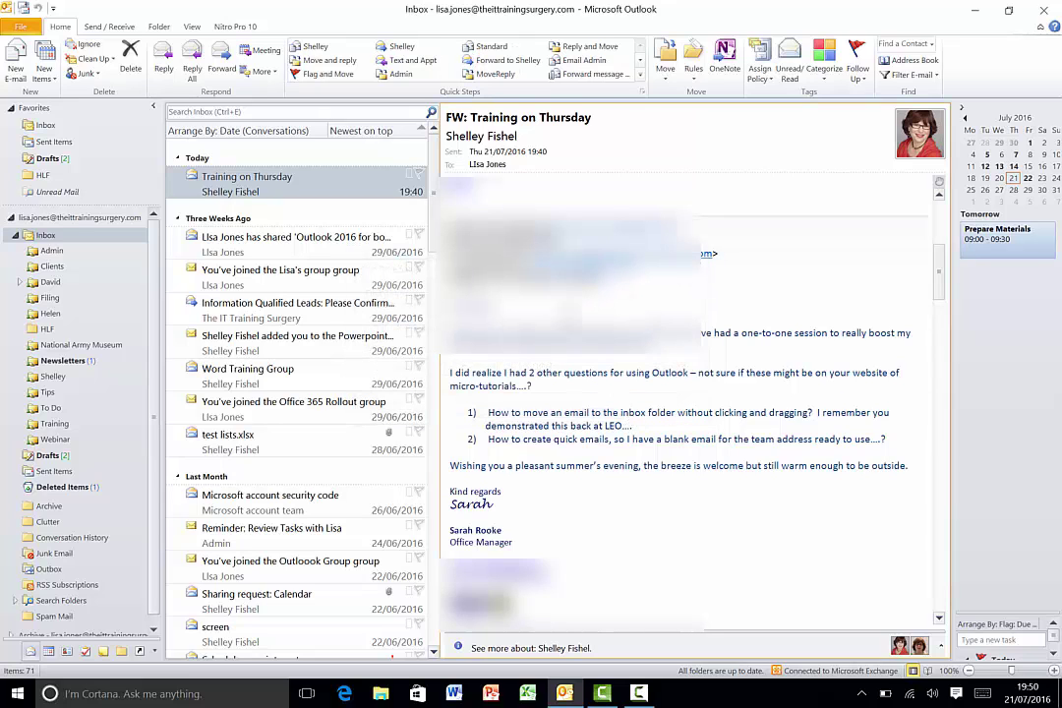
pyautogui.click(315, 49)
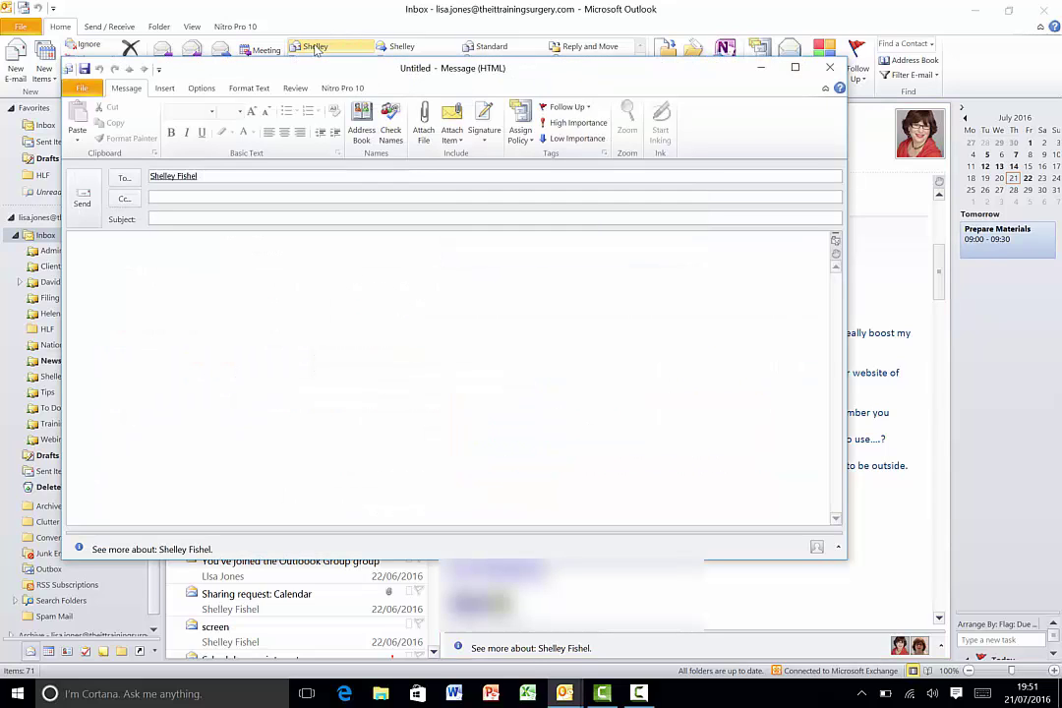
pyautogui.click(831, 68)
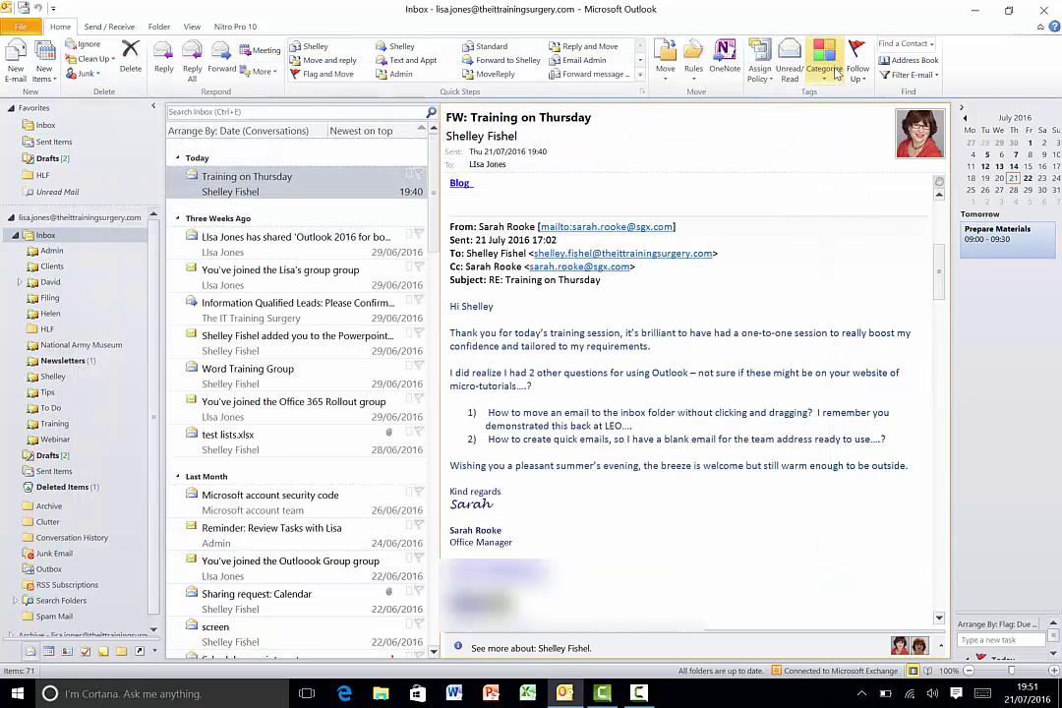
# Create a New E-mail To Quick Step for the Enquiries and Online groups under its default name and test it, closing the message unsent.
pyautogui.click(641, 75)
pyautogui.moveTo(374, 170)
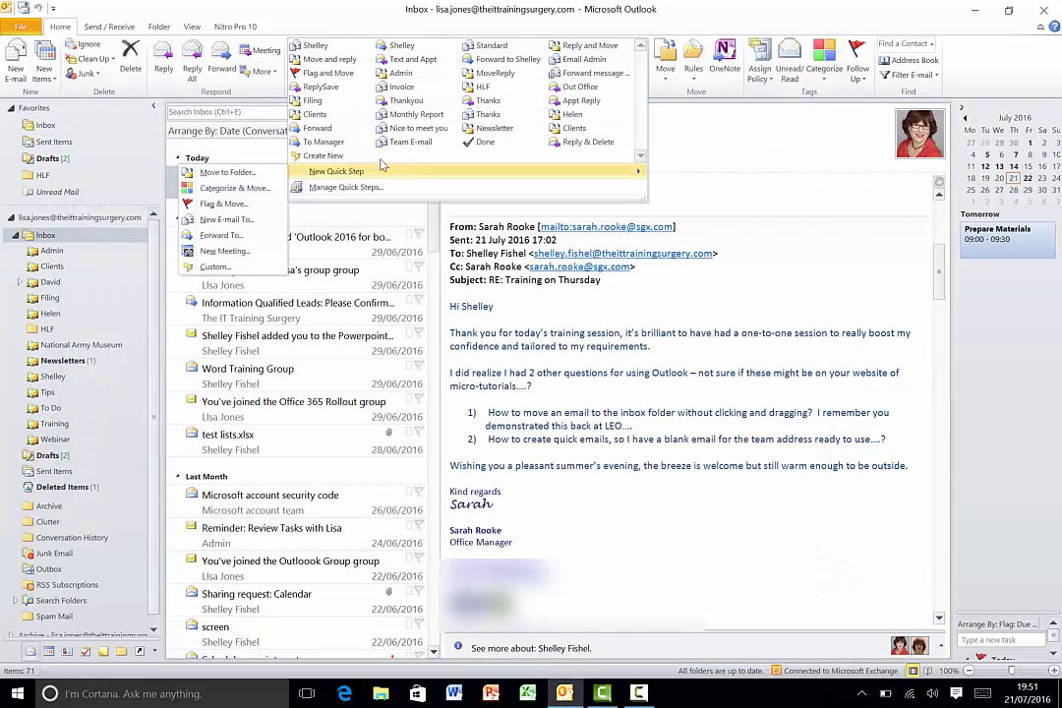
pyautogui.click(253, 222)
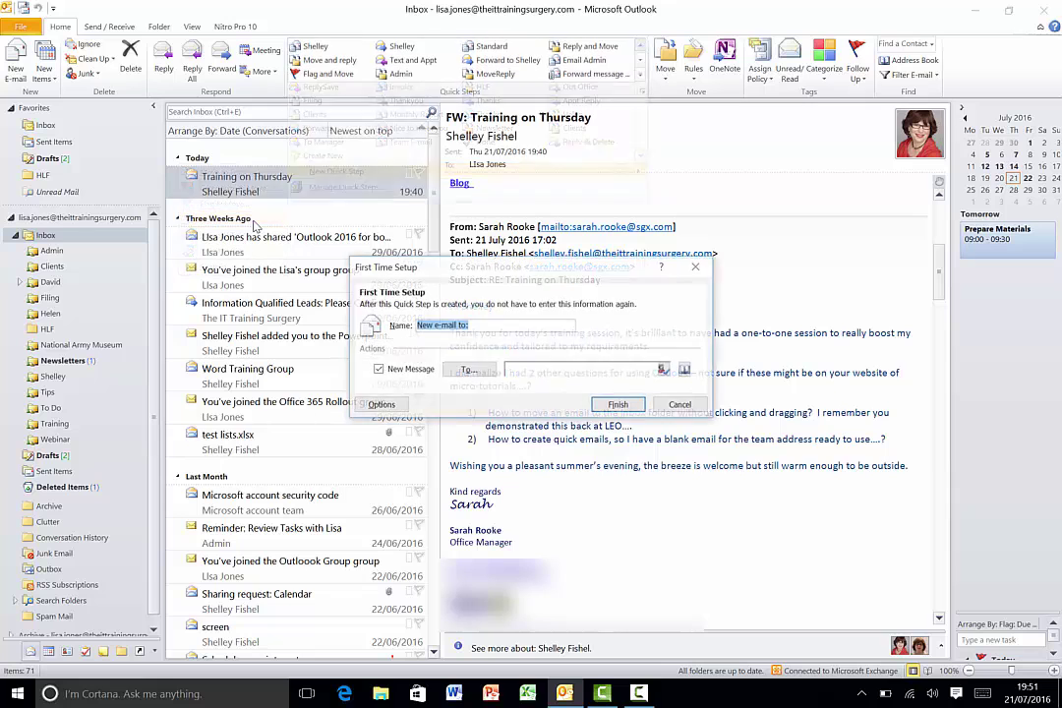
pyautogui.click(535, 370)
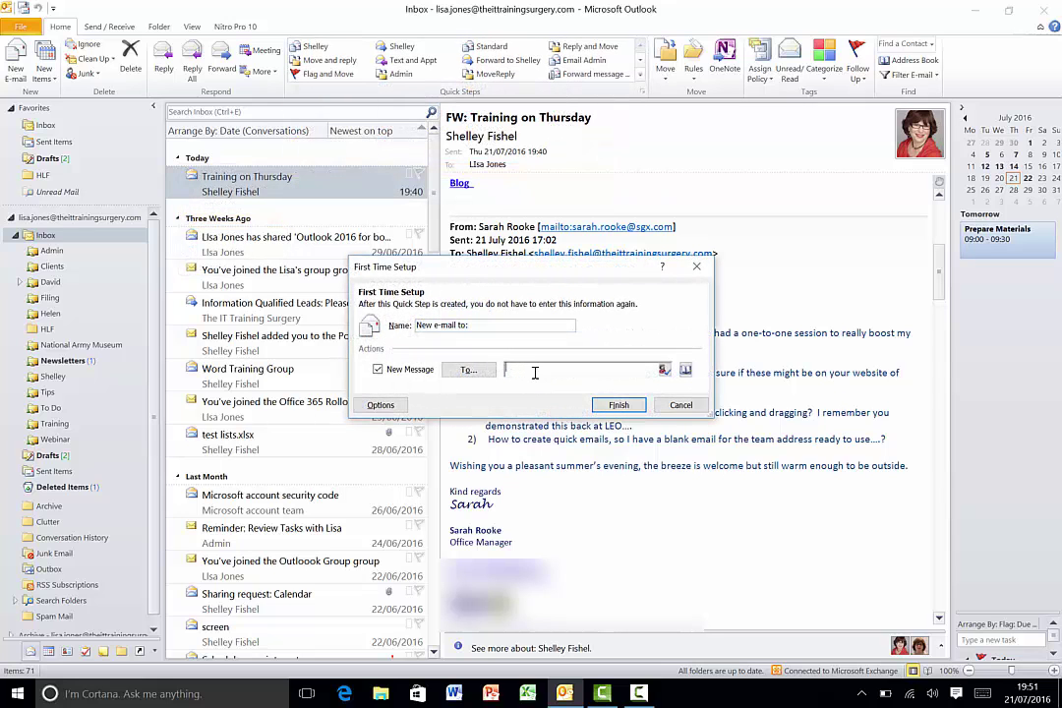
pyautogui.click(469, 369)
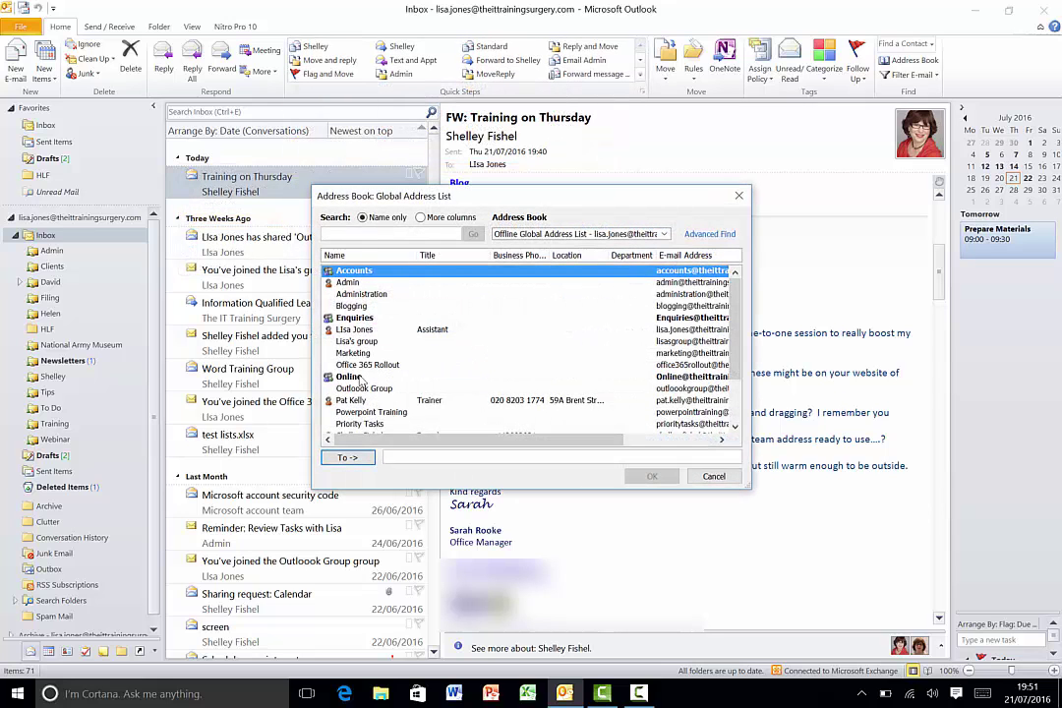
pyautogui.click(353, 378)
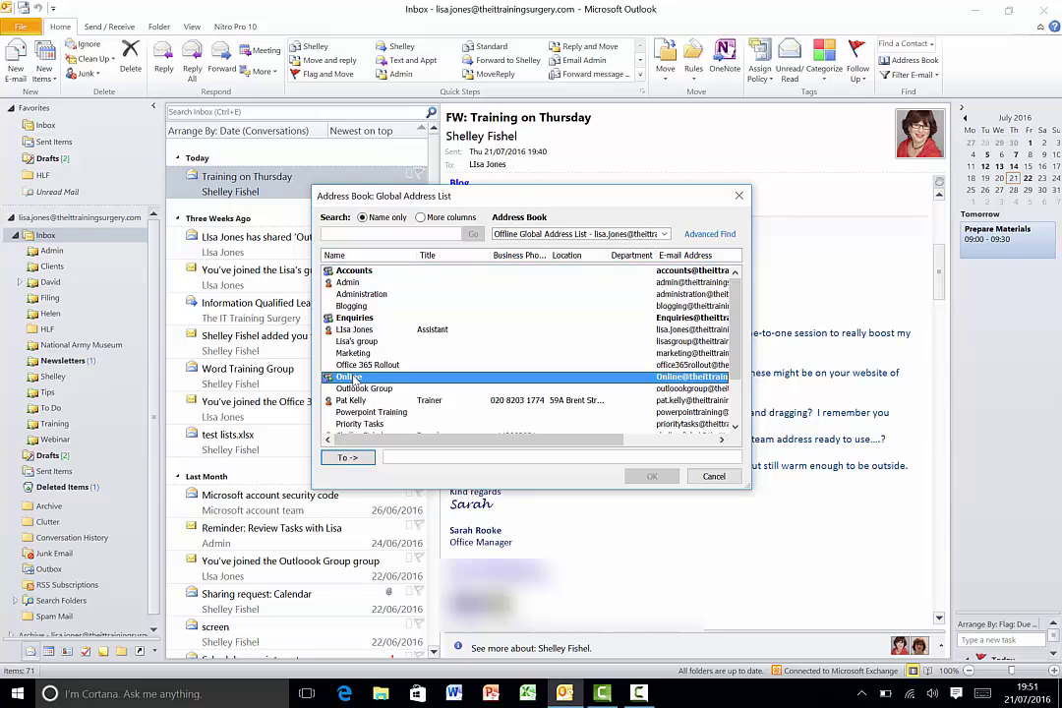
pyautogui.click(355, 319)
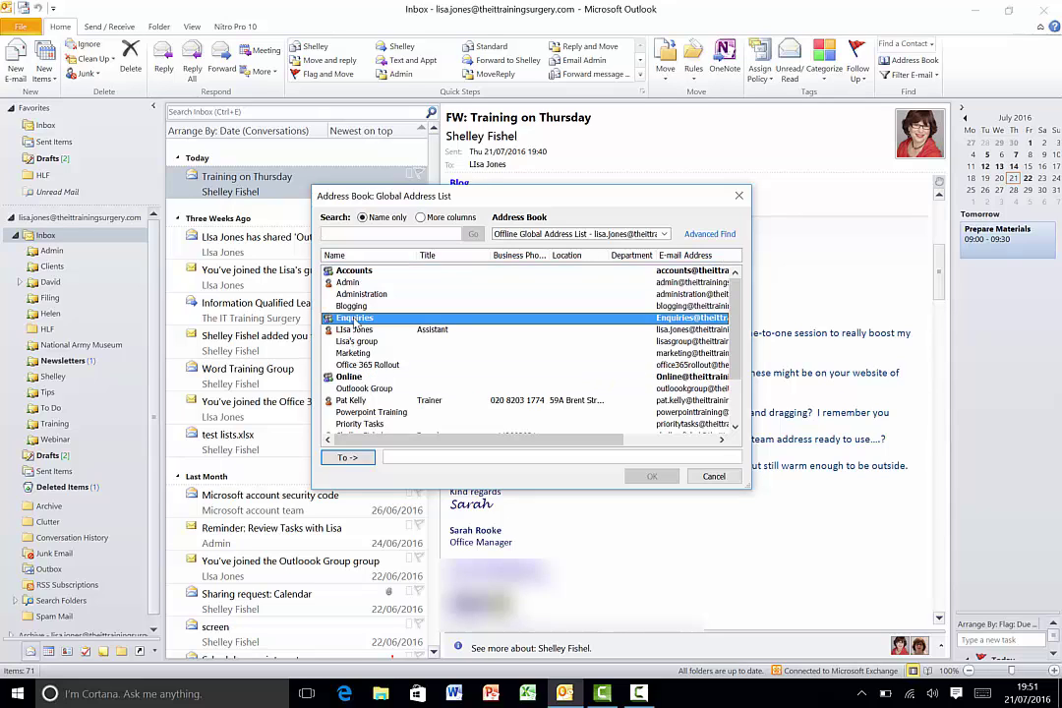
pyautogui.click(355, 458)
pyautogui.click(360, 378)
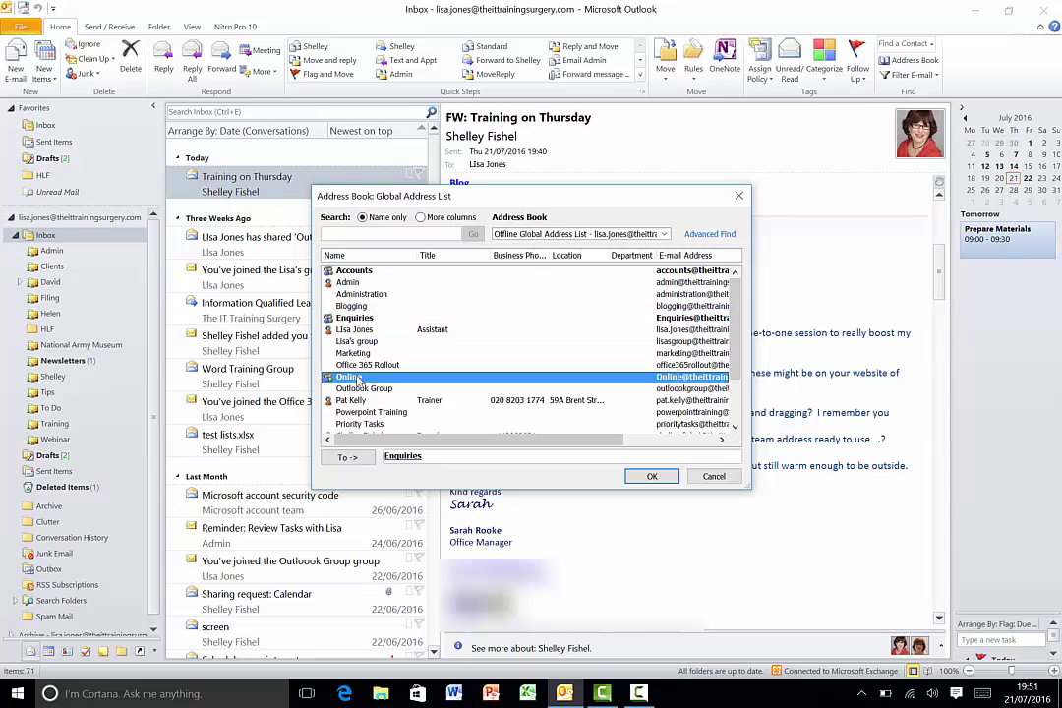
pyautogui.click(364, 460)
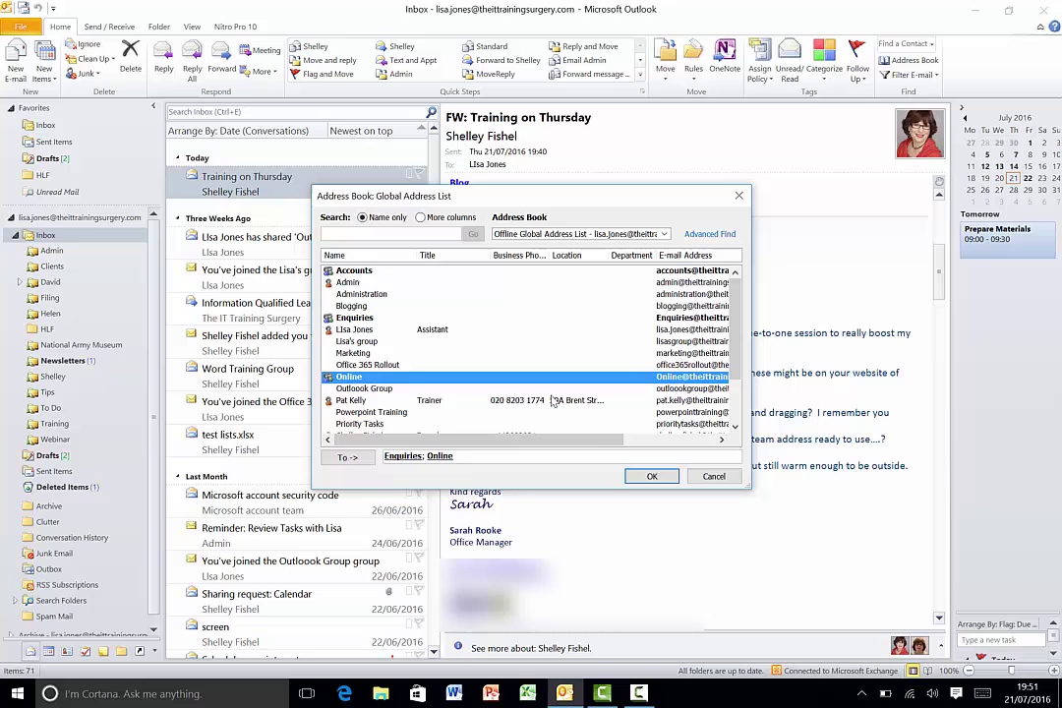
pyautogui.click(653, 476)
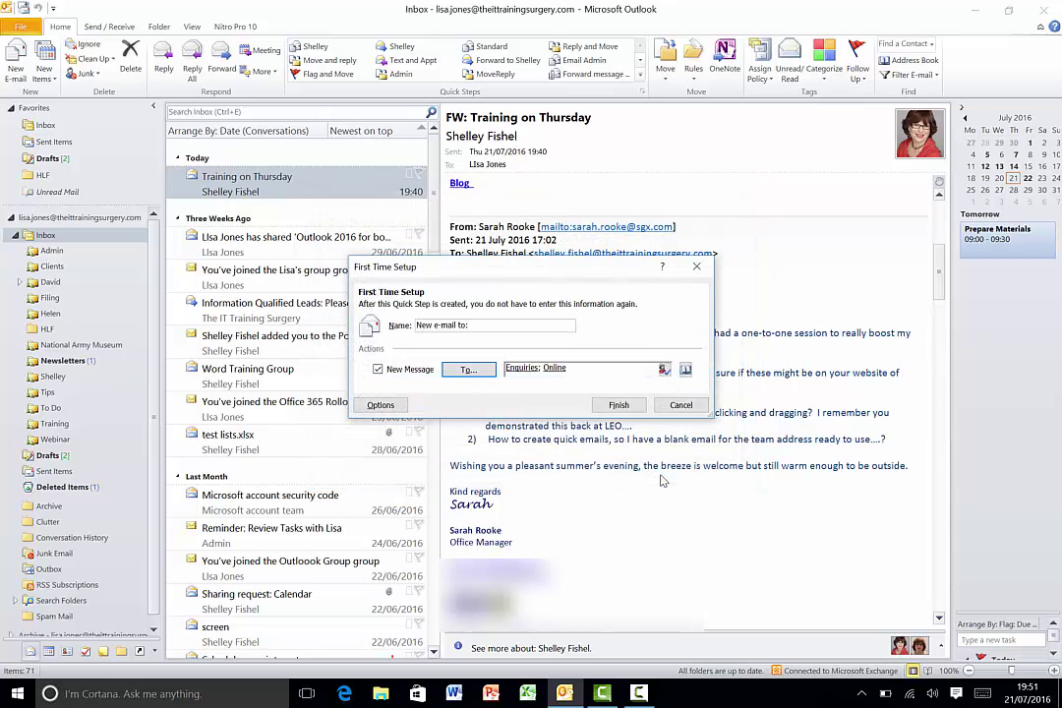
pyautogui.click(618, 405)
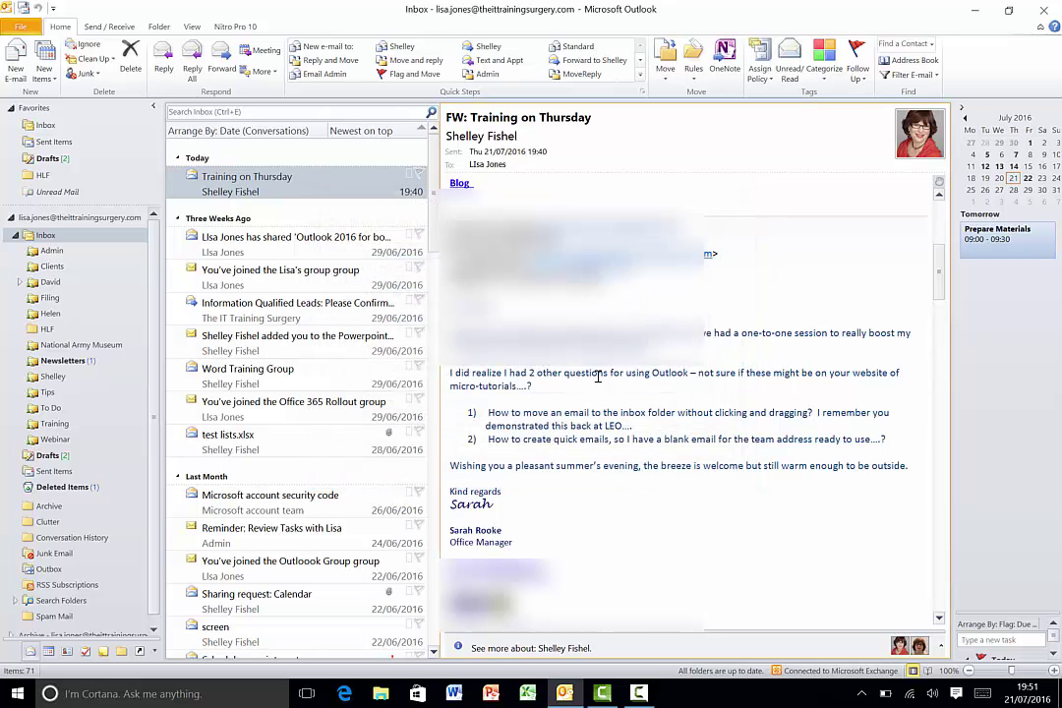
pyautogui.click(336, 54)
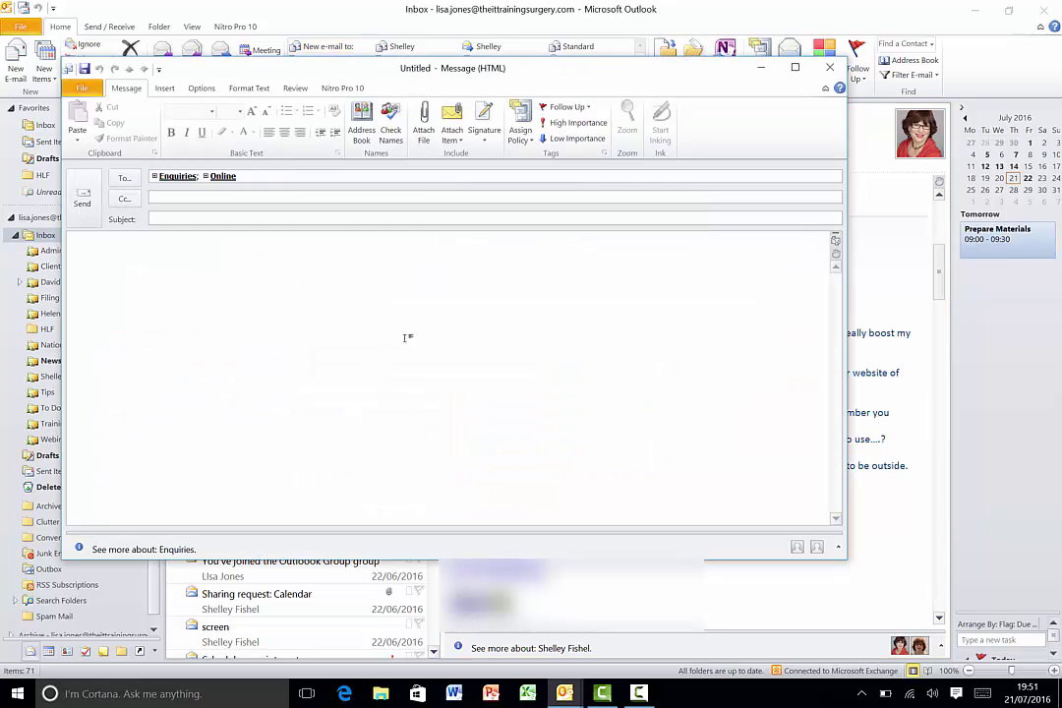
pyautogui.click(831, 71)
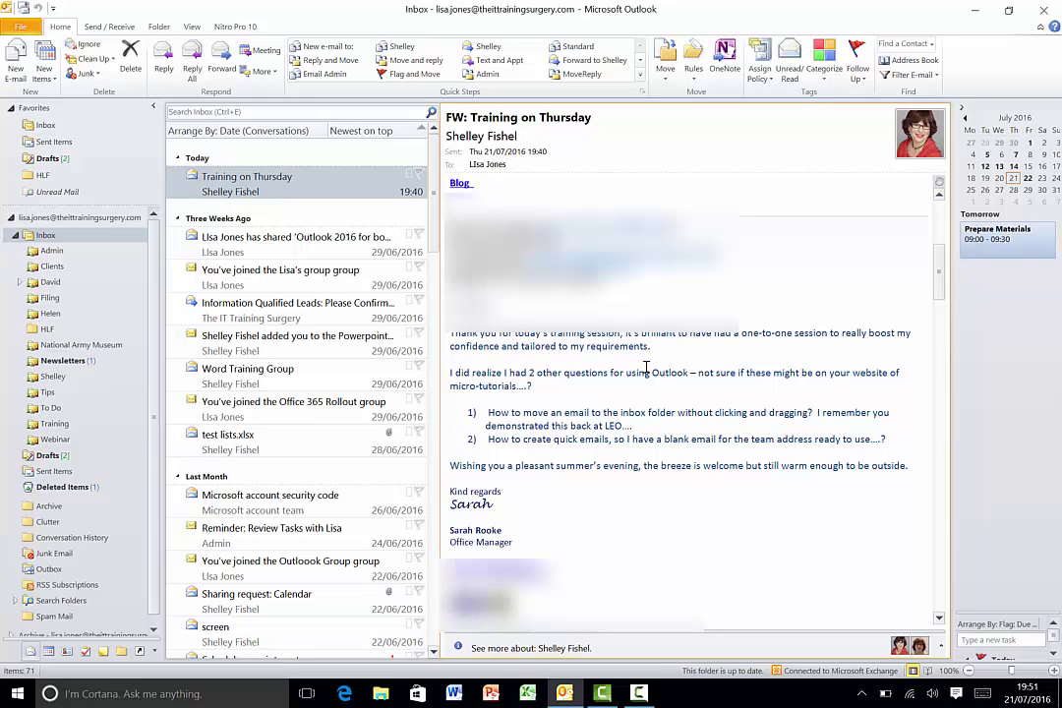
# Start a custom Quick Step named Thankyou with New Message as its action.
pyautogui.click(641, 79)
pyautogui.moveTo(380, 175)
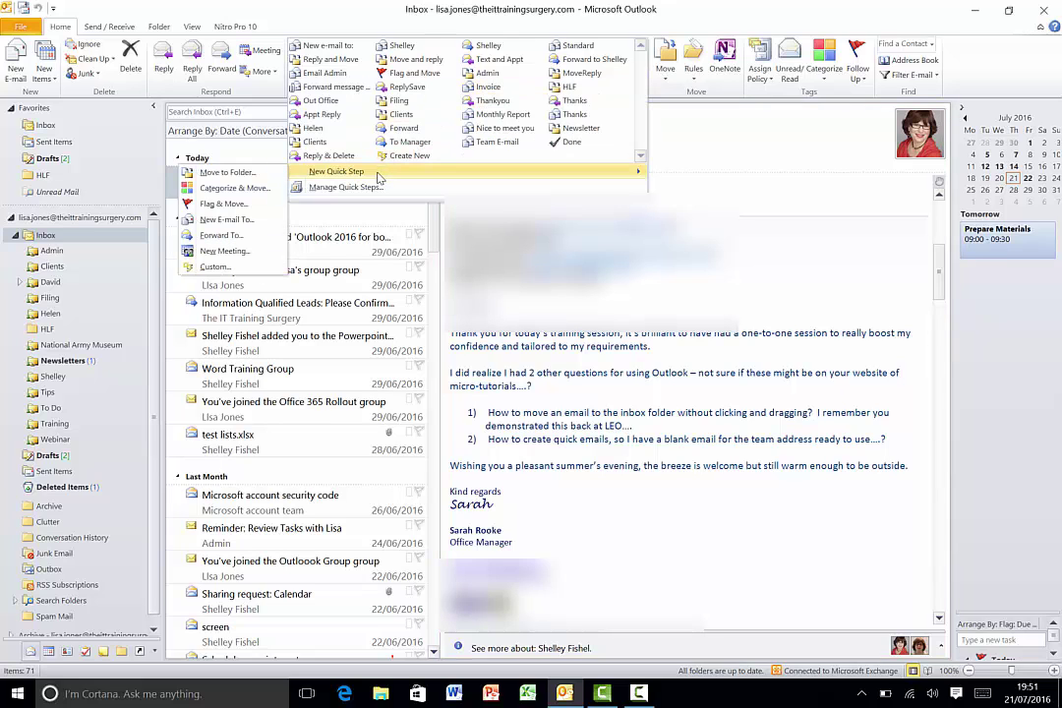
pyautogui.click(214, 266)
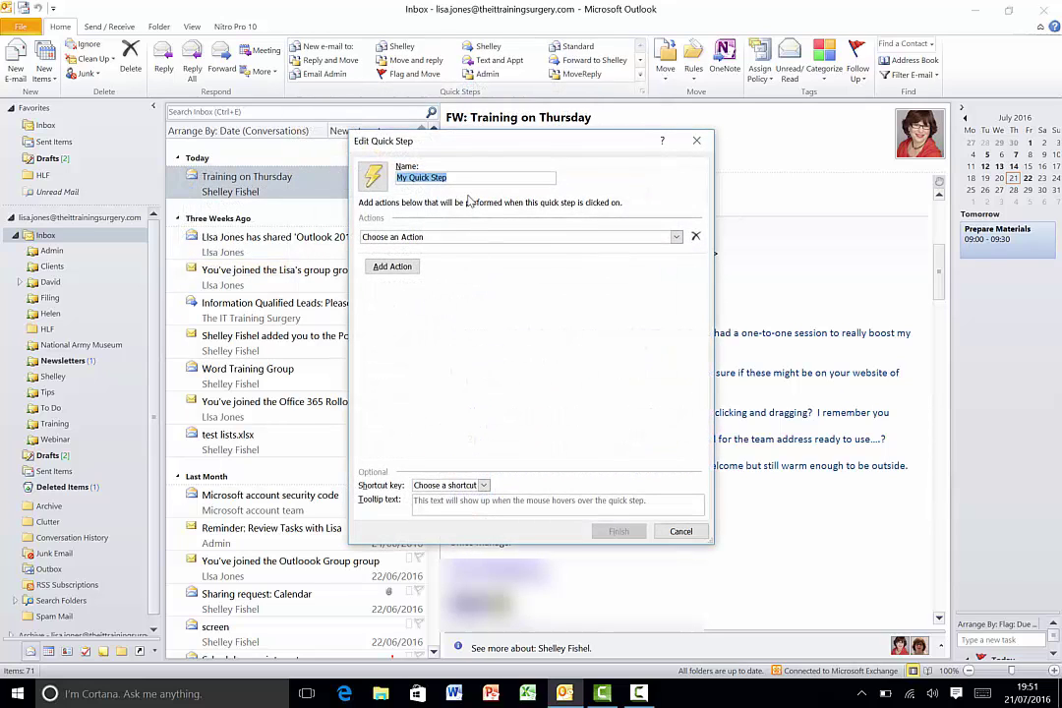
pyautogui.write('Thankyou')
pyautogui.click(676, 237)
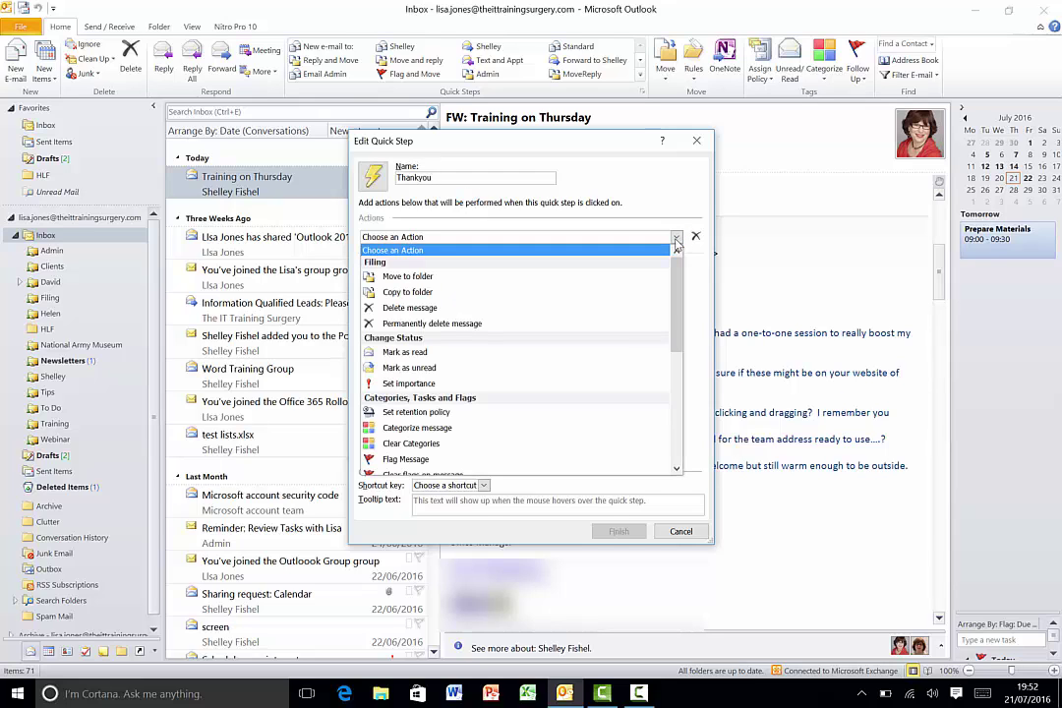
pyautogui.click(677, 470)
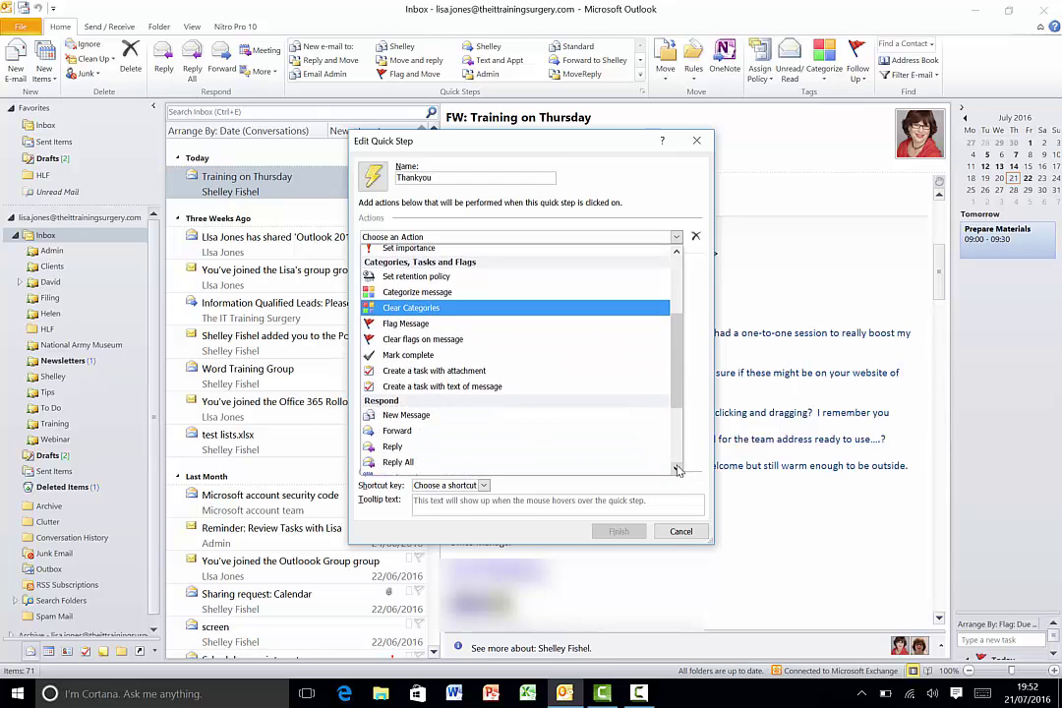
pyautogui.moveTo(676, 470); pyautogui.dragTo(677, 470)
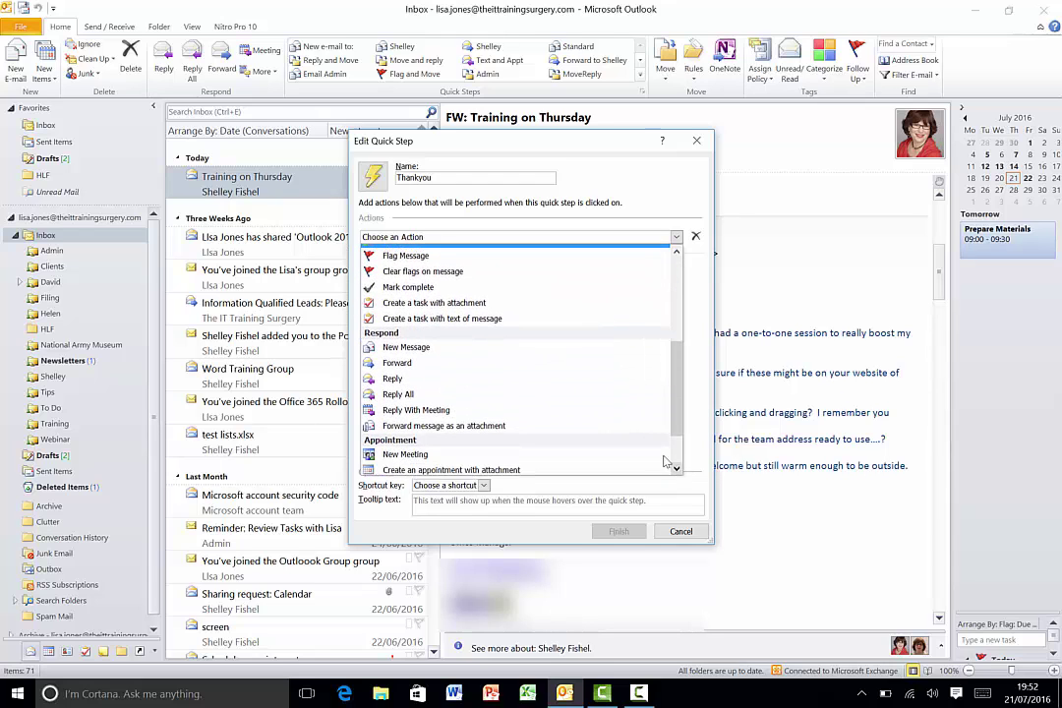
pyautogui.click(449, 348)
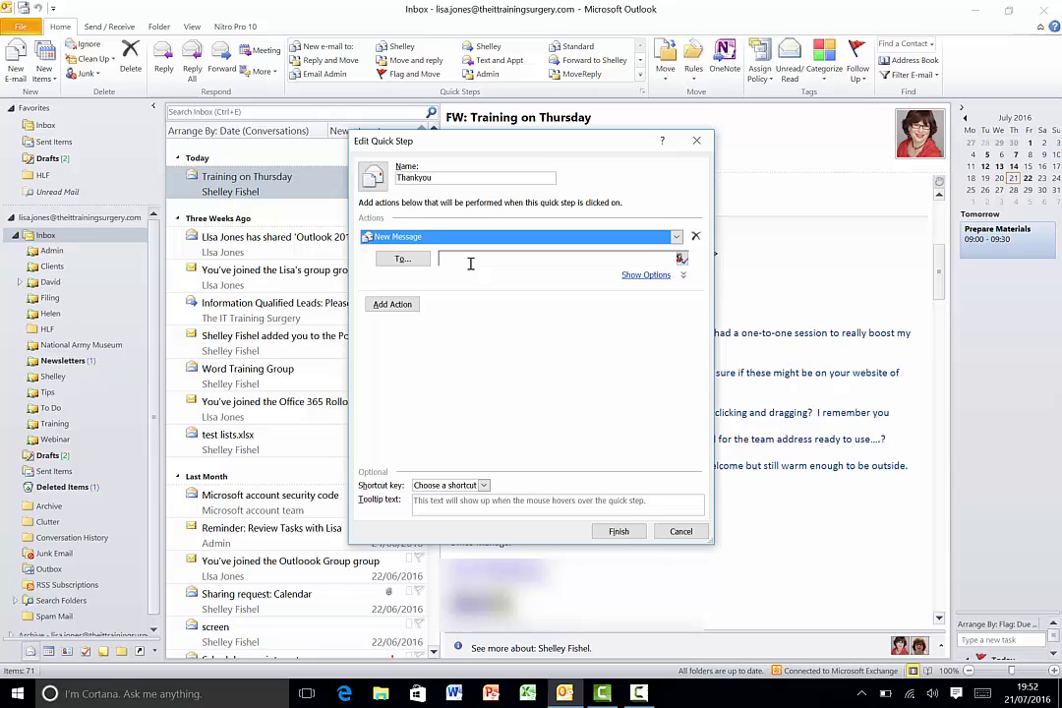
# Save the Thankyou Quick Step with the message text "Thanks for the session today." and test it, closing the message unsent.
pyautogui.click(641, 275)
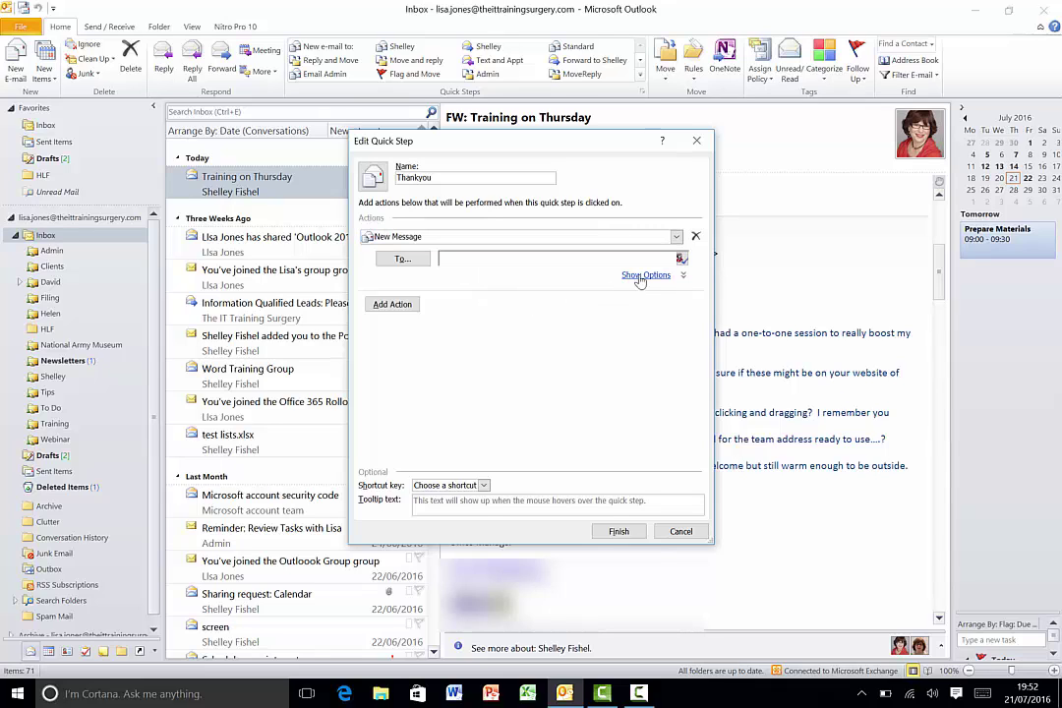
pyautogui.click(498, 359)
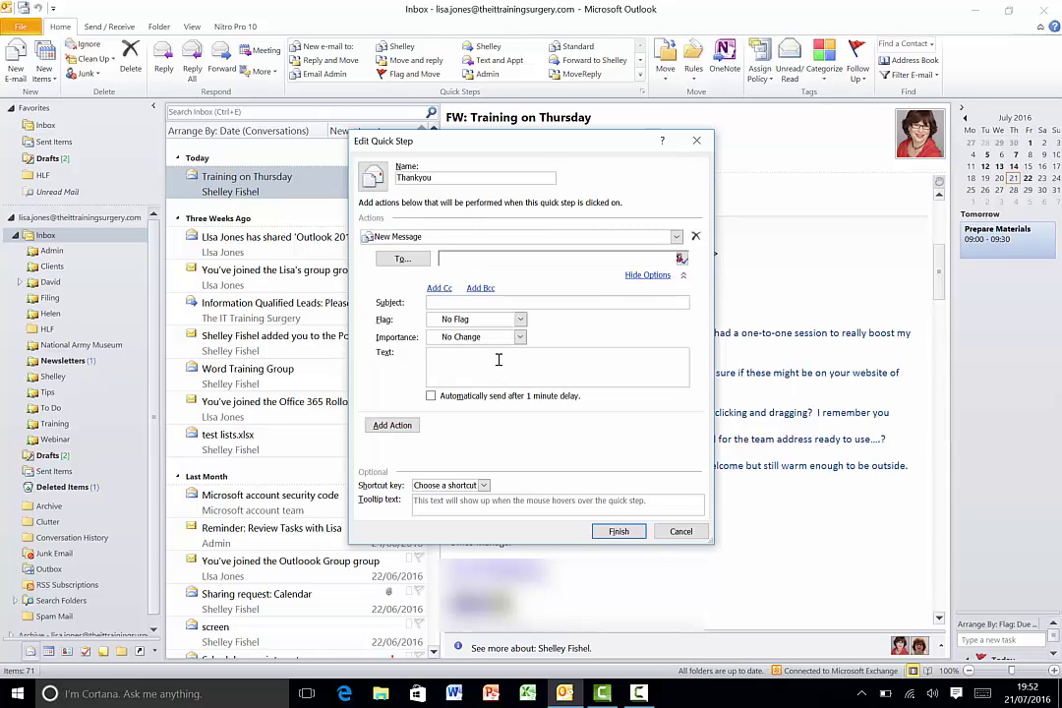
pyautogui.write('Thanks for the teession today.')
pyautogui.click(619, 531)
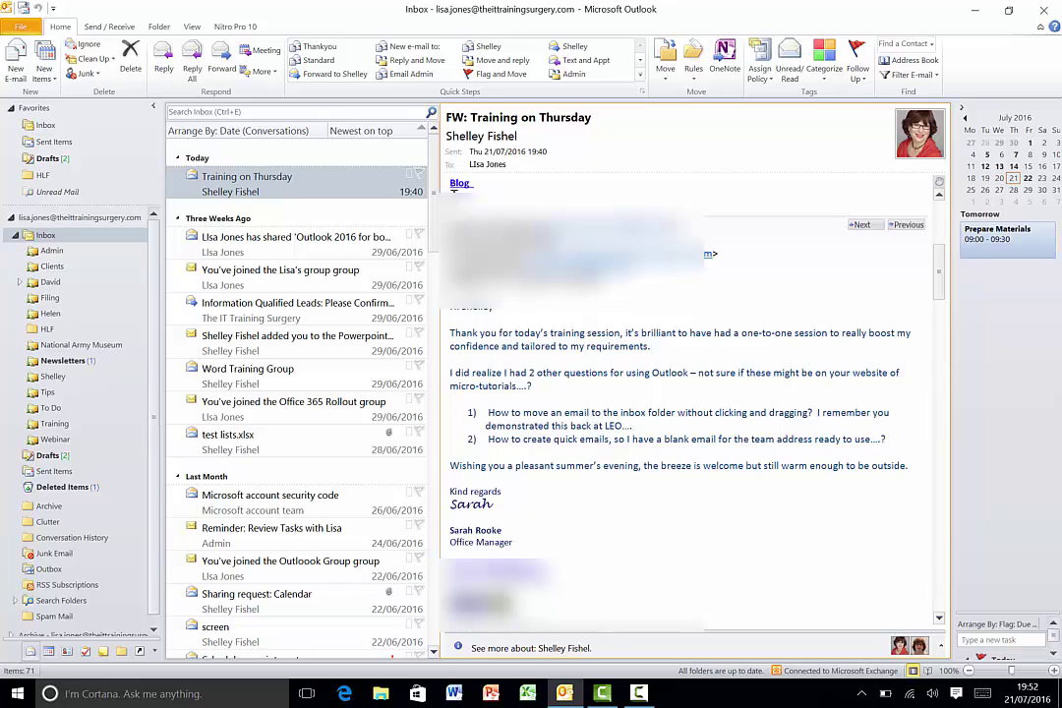
pyautogui.click(317, 49)
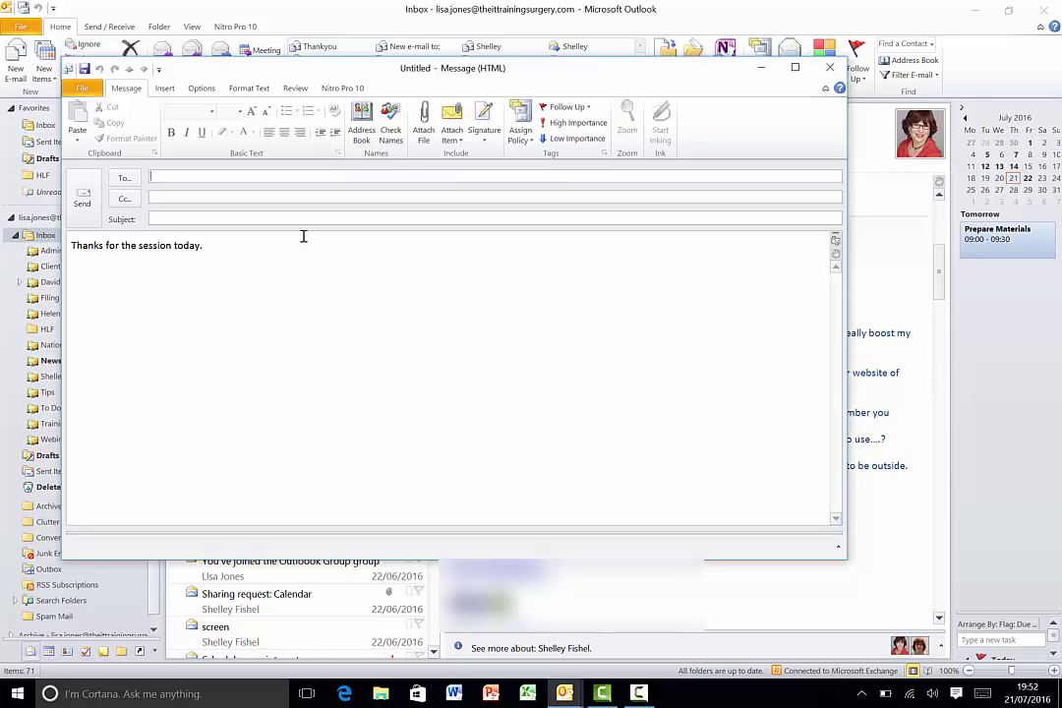
pyautogui.click(829, 70)
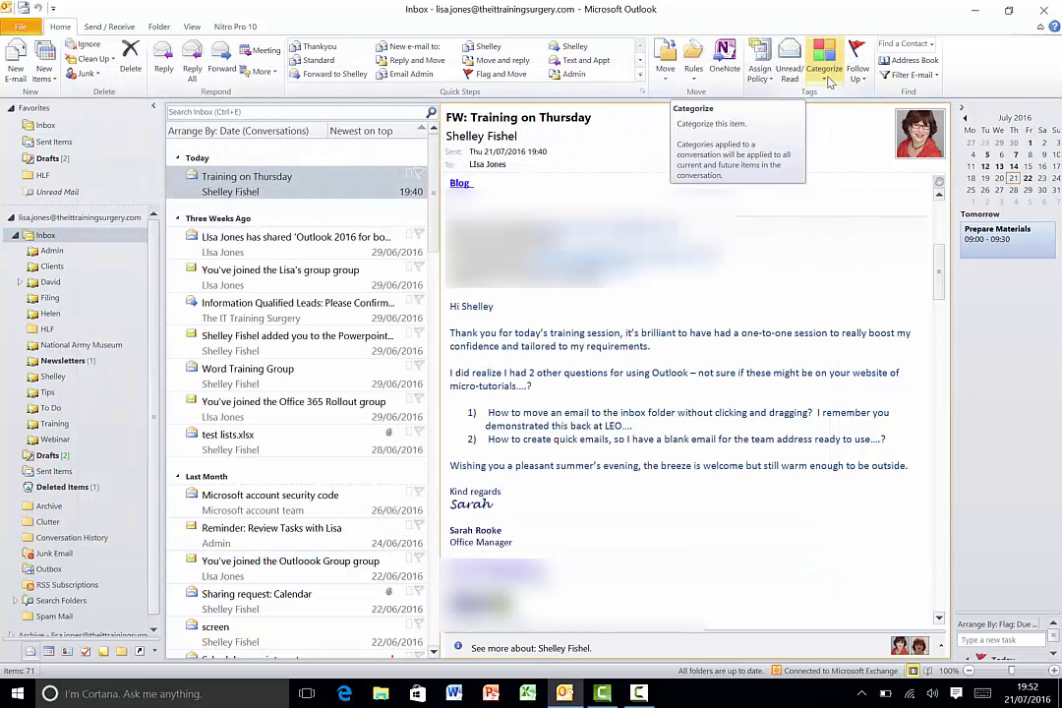